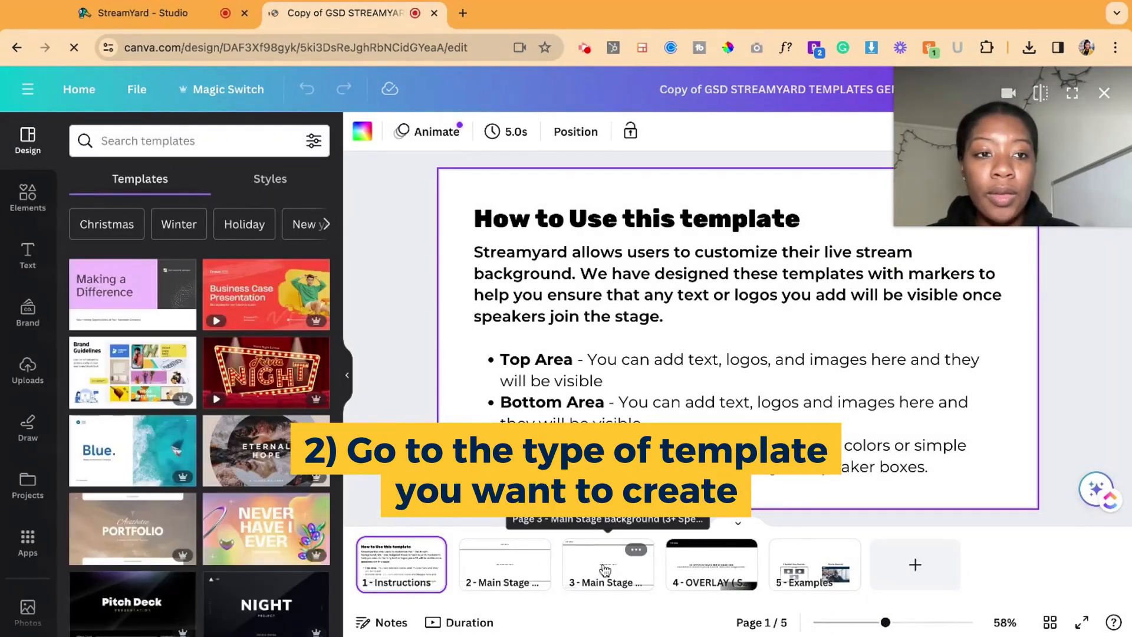
Duplicate page 3, the Main Stage Background template for 3+ speakers.
{"action": "left_click", "coordinate": [603, 564]}
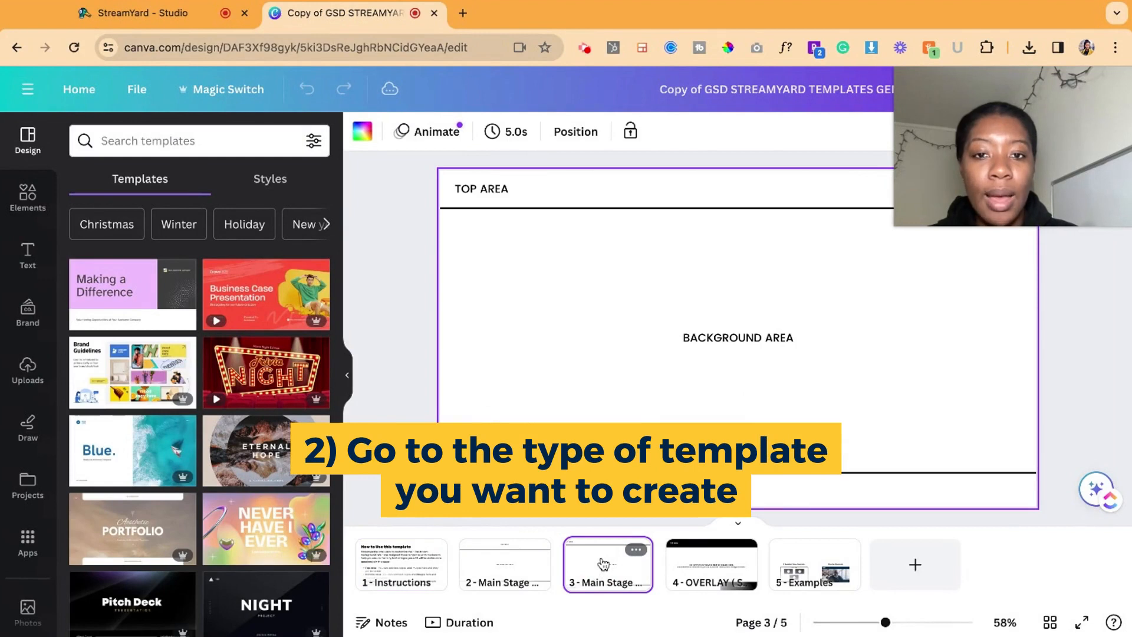
{"action": "left_click", "coordinate": [637, 550]}
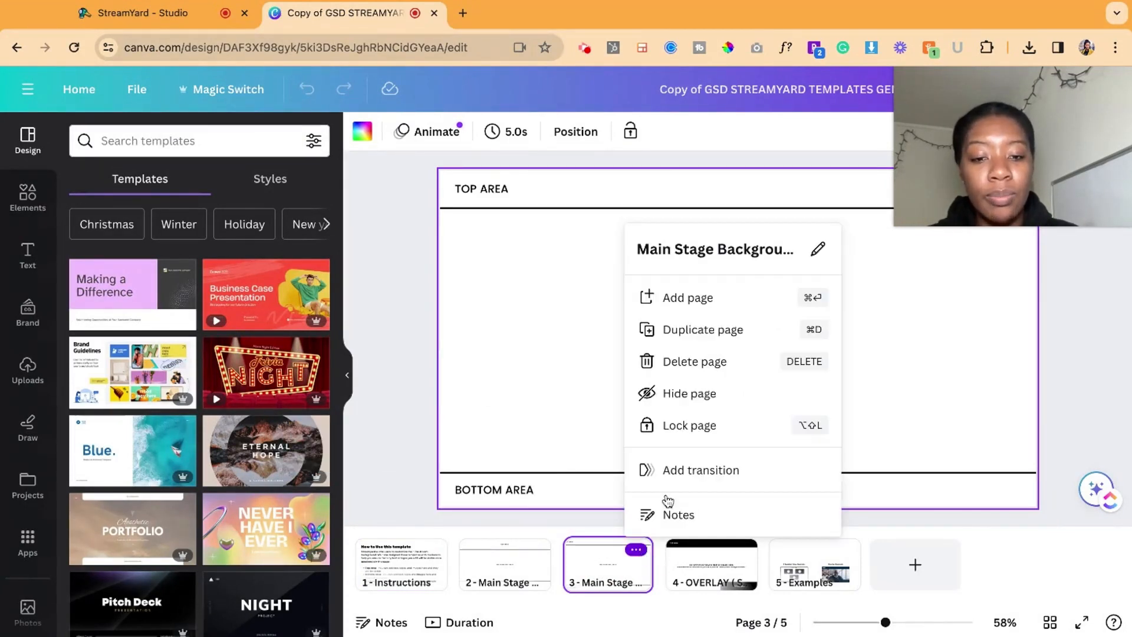
{"action": "left_click", "coordinate": [715, 329]}
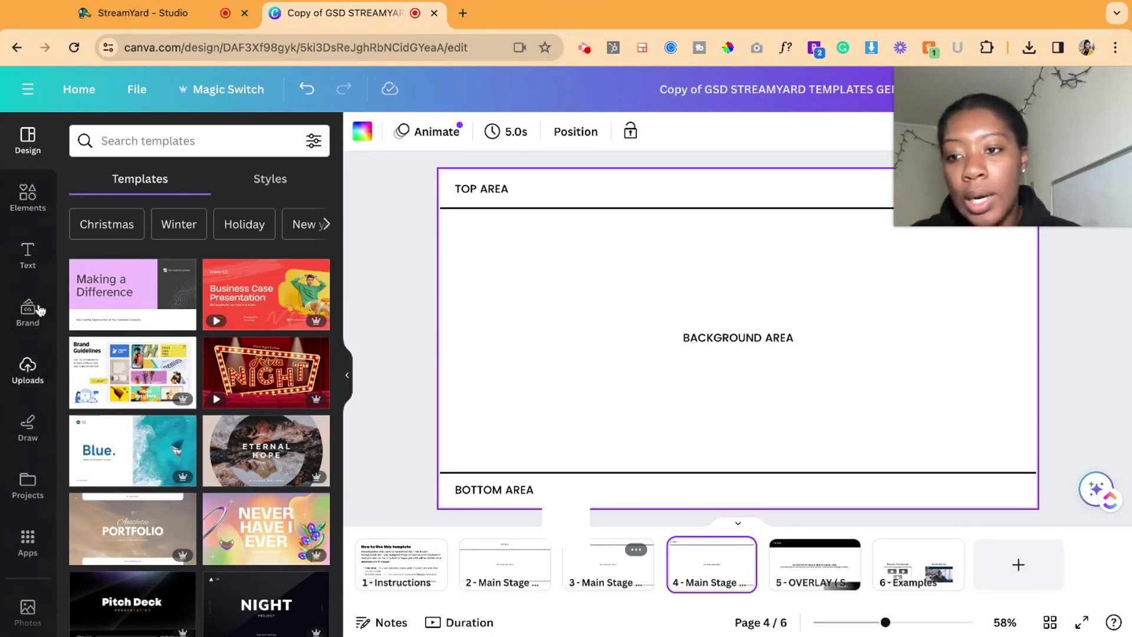
Search the design elements for "Logos".
{"action": "left_click", "coordinate": [28, 195]}
{"action": "left_click", "coordinate": [145, 140]}
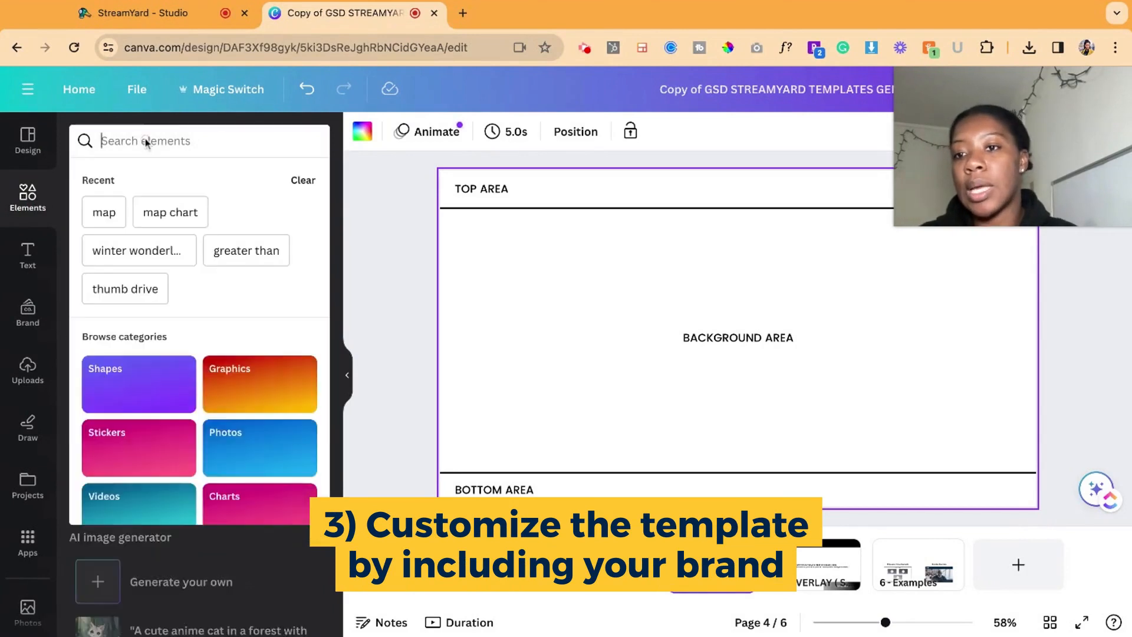
{"action": "type", "text": "Logos"}
{"action": "key", "text": "Return"}
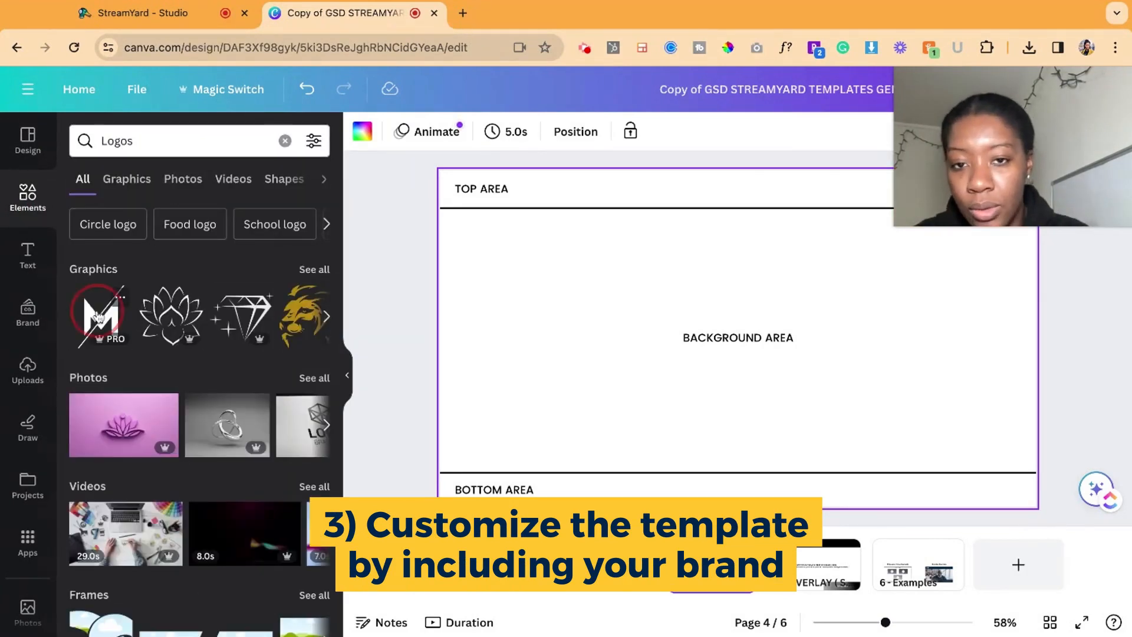
Delete the TOP AREA text and insert the slashed M logo, shrunk to fit in its place at the start of the top strip.
{"action": "left_click", "coordinate": [98, 319]}
{"action": "double_click", "coordinate": [482, 189]}
{"action": "key", "text": "BackSpace"}
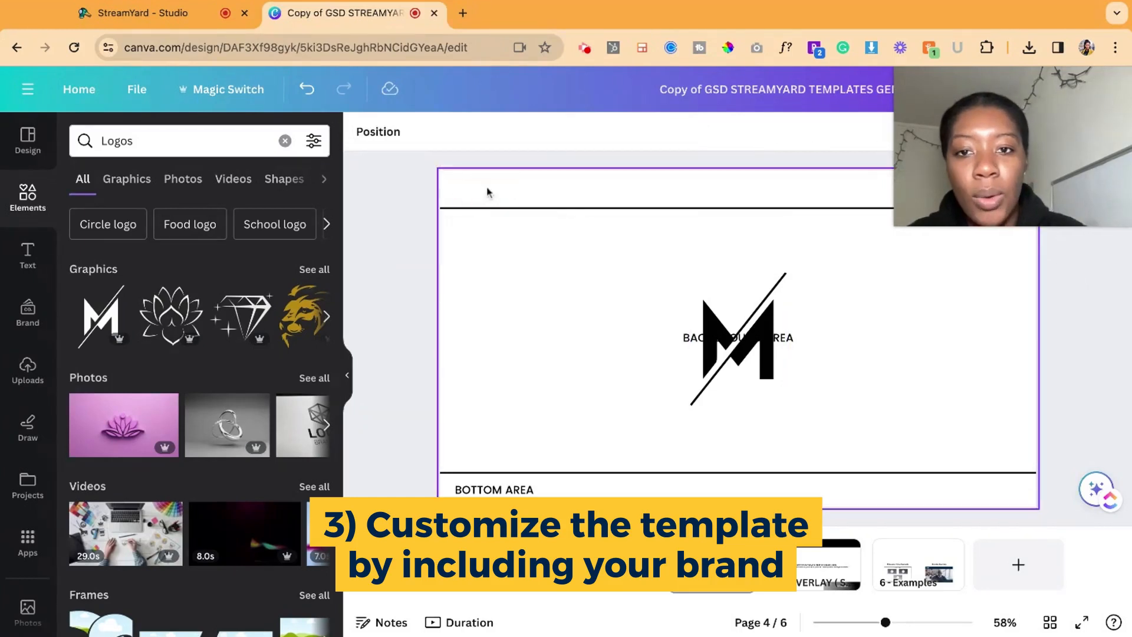
{"action": "left_click", "coordinate": [737, 342]}
{"action": "left_click_drag", "start_coordinate": [786, 405], "coordinate": [485, 250]}
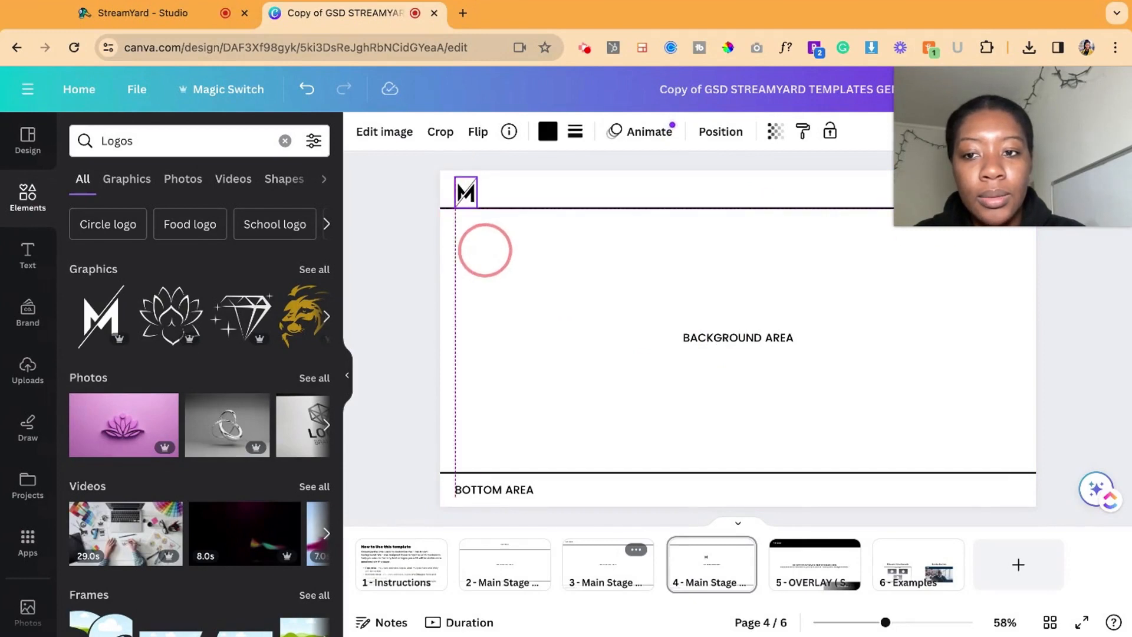
Add the gold lion and YouTube logos, scaled down and lined up beside the M logo in the top strip.
{"action": "left_click", "coordinate": [283, 335]}
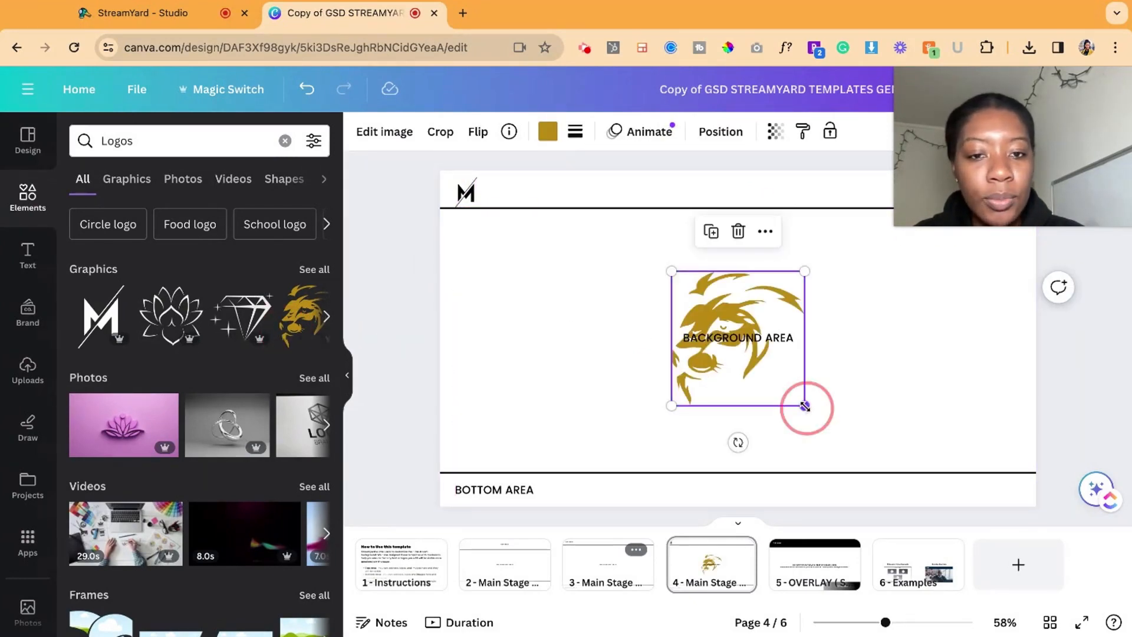
{"action": "left_click_drag", "start_coordinate": [806, 406], "coordinate": [700, 333]}
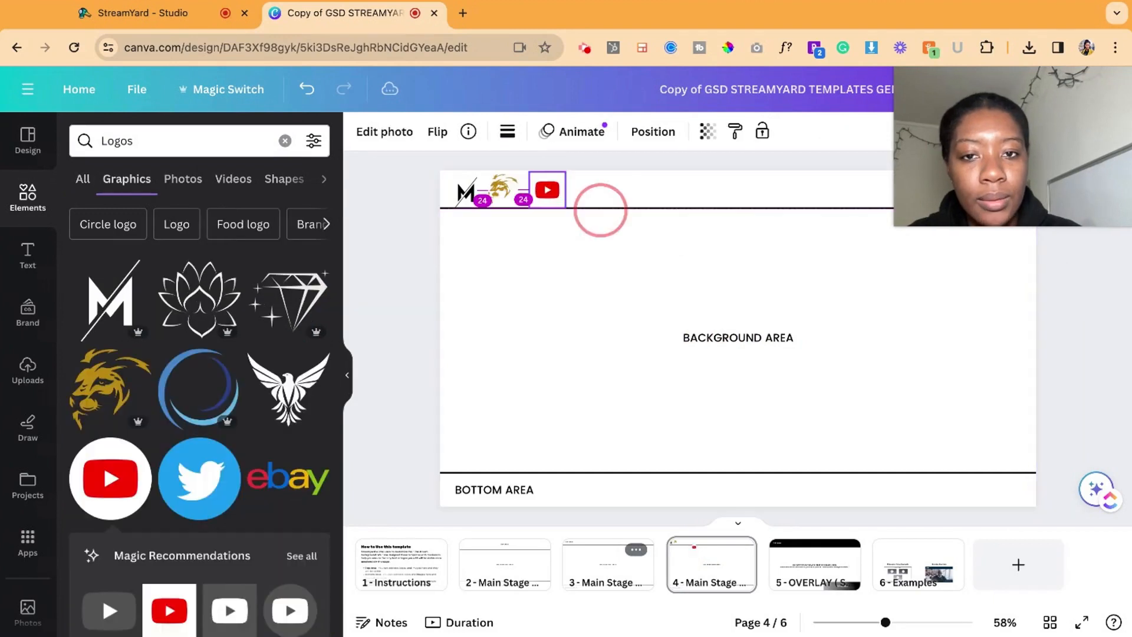
{"action": "left_click_drag", "start_coordinate": [600, 209], "coordinate": [589, 202]}
{"action": "left_click", "coordinate": [635, 231]}
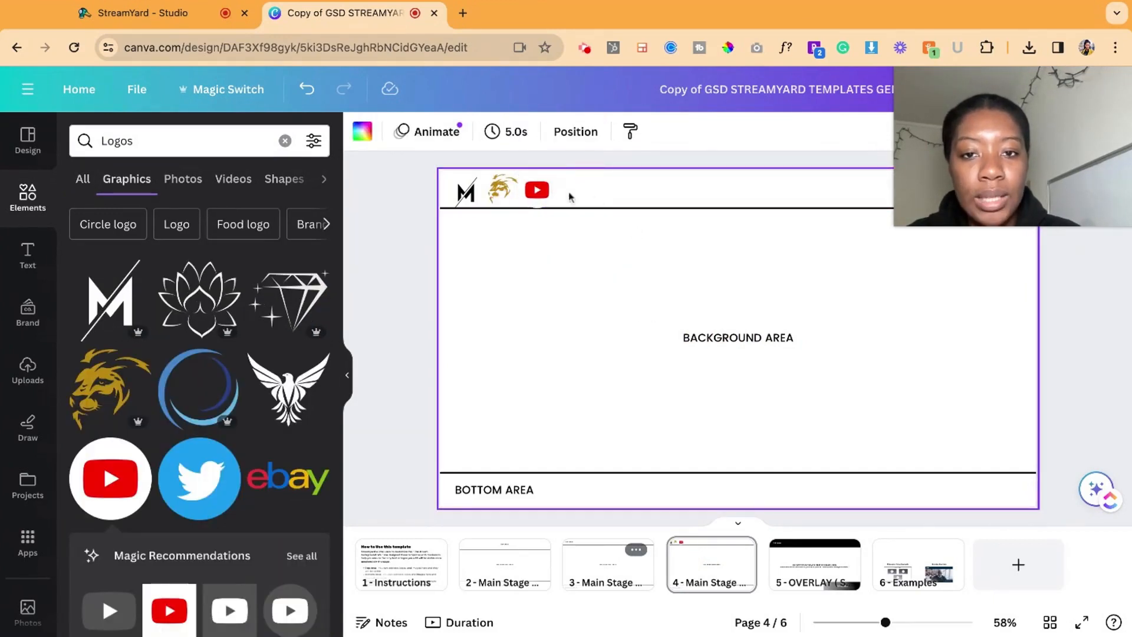
Add a scaled-down eBay logo beside the YouTube logo and align the logos along the top strip.
{"action": "left_click", "coordinate": [296, 485]}
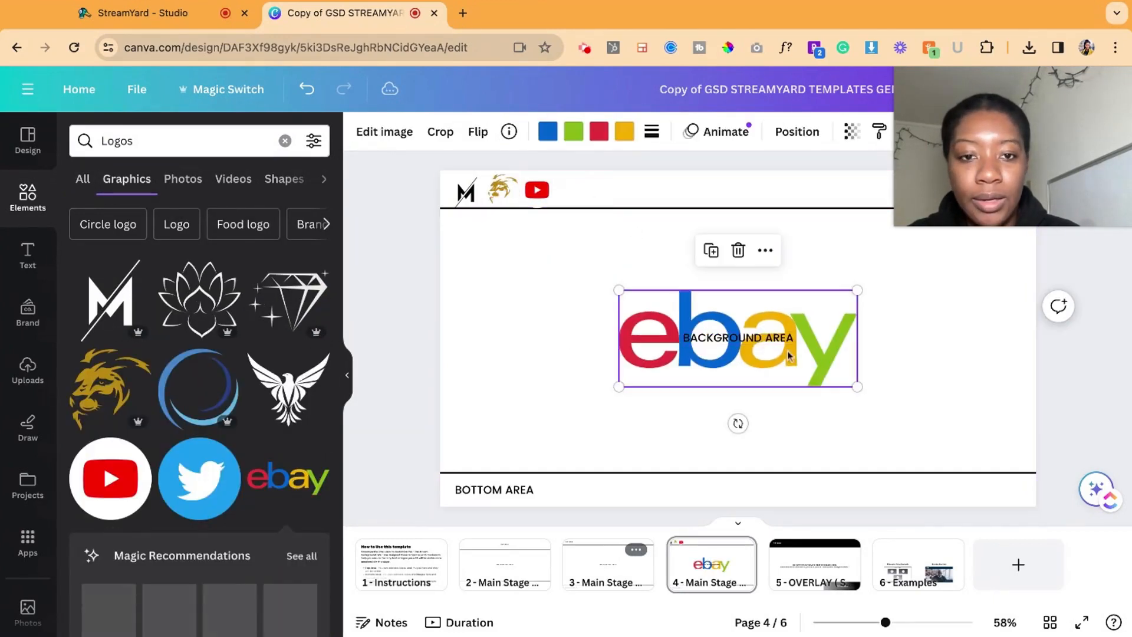
{"action": "left_click_drag", "start_coordinate": [858, 383], "coordinate": [616, 243]}
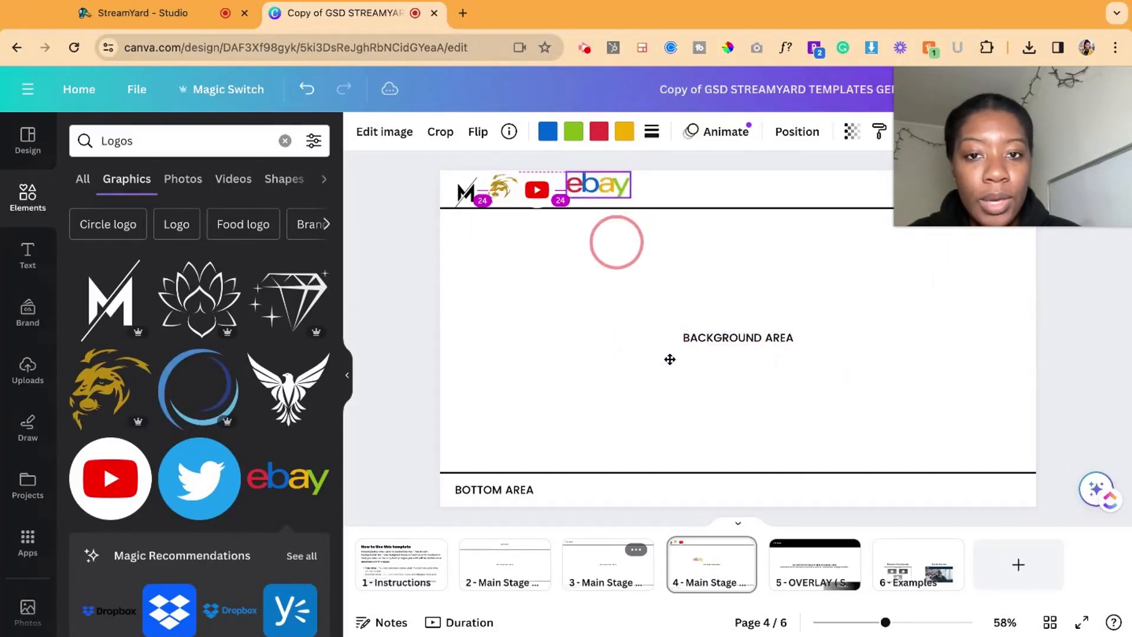
{"action": "left_click", "coordinate": [536, 194]}
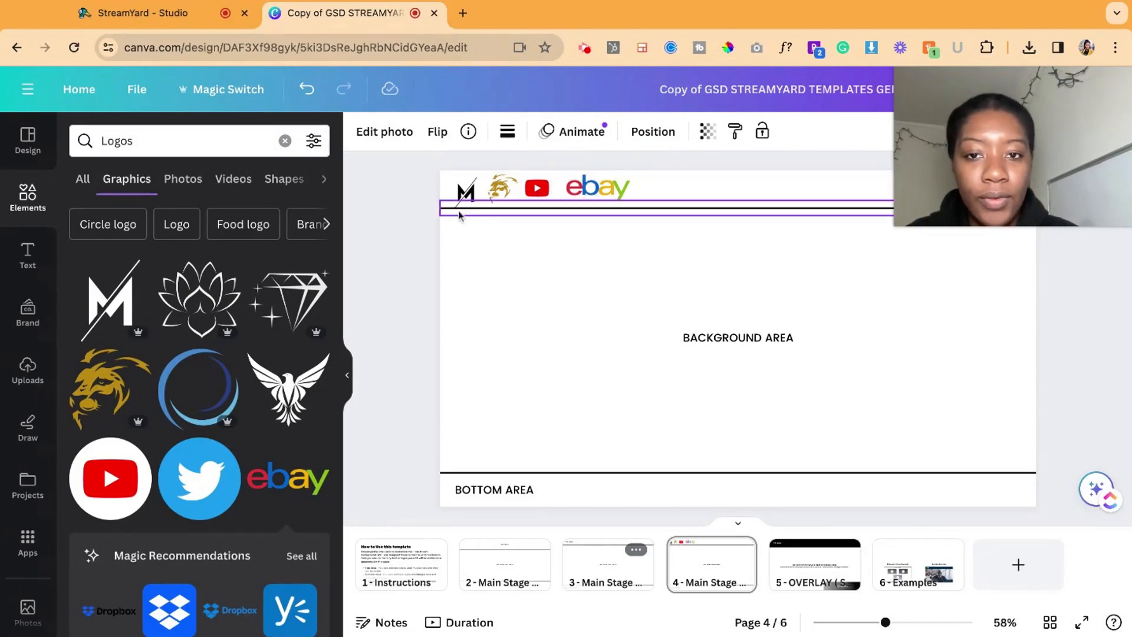
{"action": "left_click", "coordinate": [466, 194]}
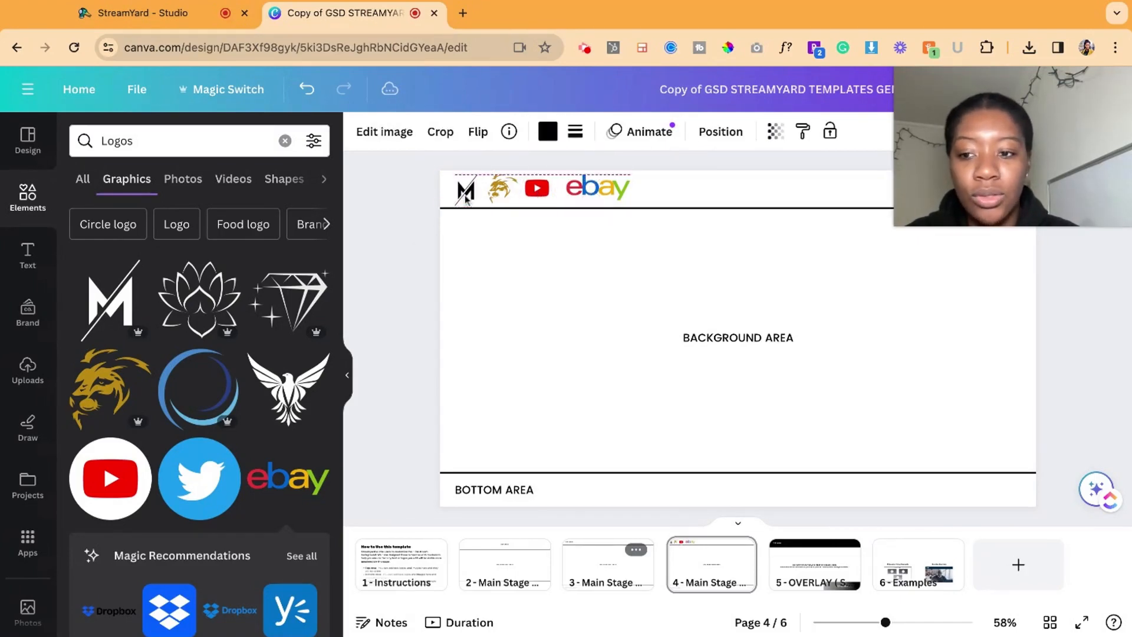
Add the black-and-blue Dropbox logo, shrink it and place it after the eBay logo in the top strip.
{"action": "scroll", "coordinate": [184, 463], "scroll_direction": "down", "scroll_amount": 4}
{"action": "left_click", "coordinate": [115, 383]}
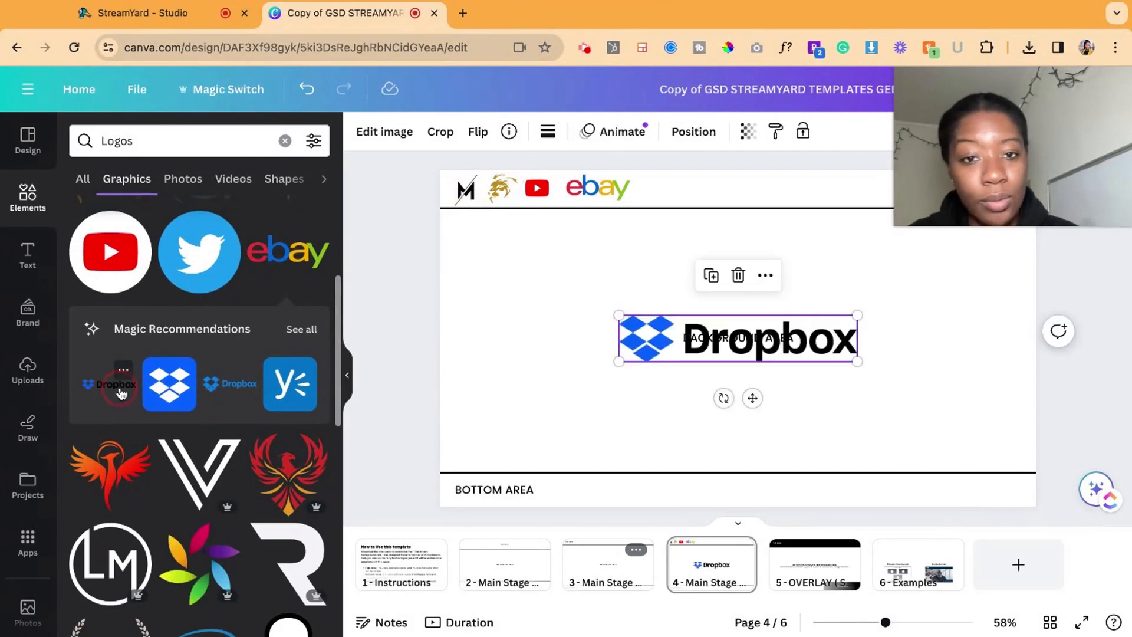
{"action": "left_click_drag", "start_coordinate": [857, 361], "coordinate": [696, 329]}
{"action": "left_click_drag", "start_coordinate": [674, 368], "coordinate": [702, 234]}
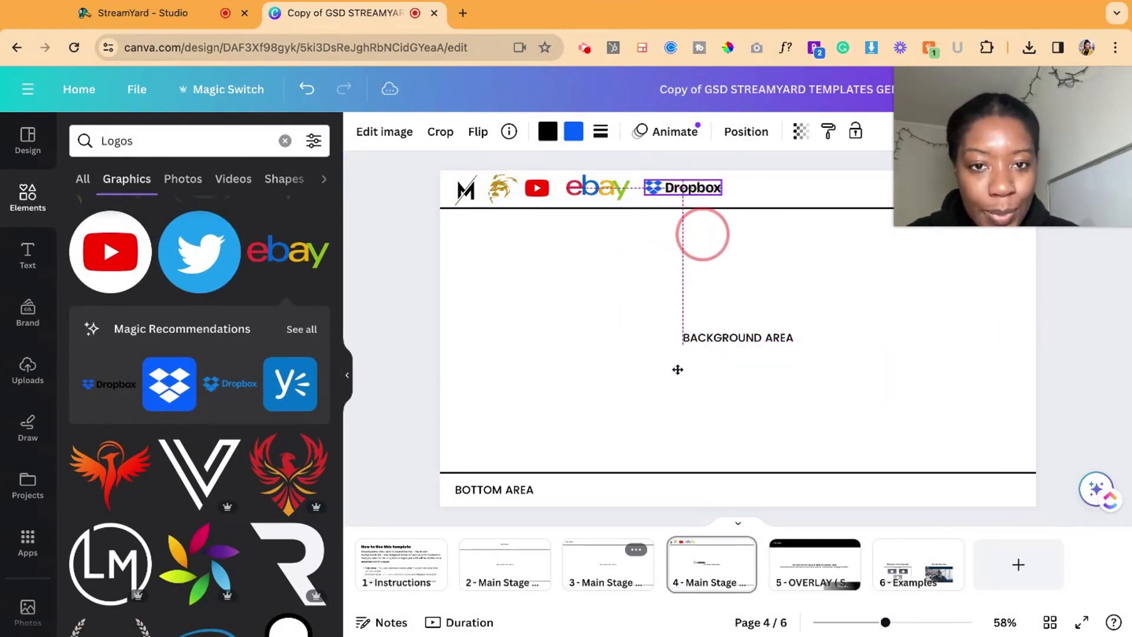
Replace the BOTTOM AREA text with the bold outlined title "HOW TO USE STREAMYARD CANVA TEMPLATES".
{"action": "double_click", "coordinate": [508, 491]}
{"action": "type", "text": "Cool"}
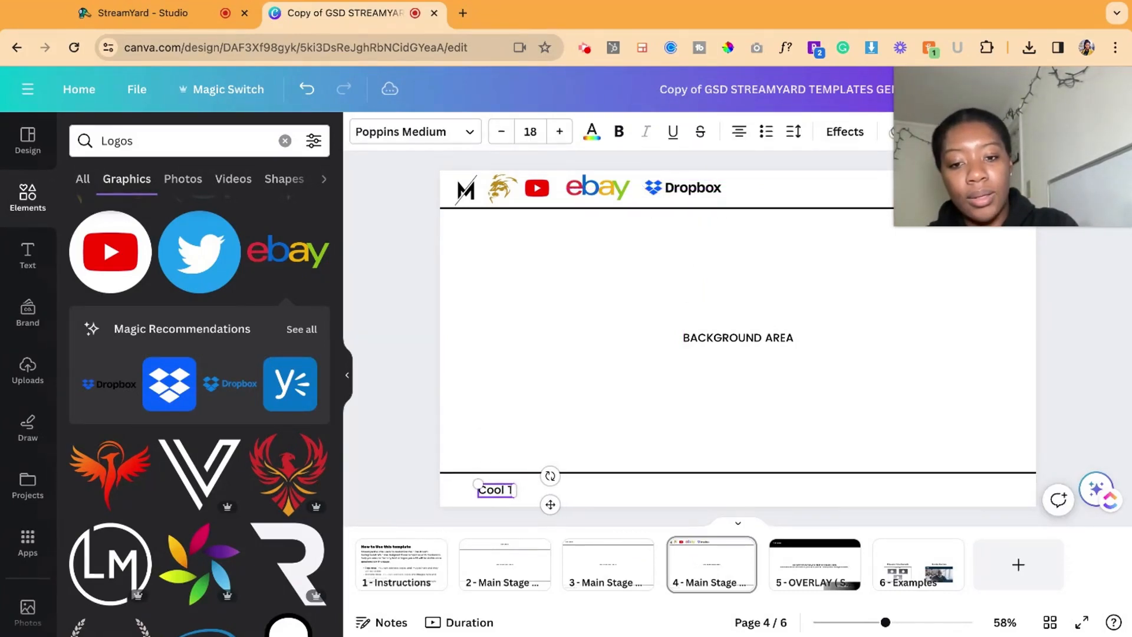
{"action": "type", "text": "HOW TO USE STREAMYARD CANVA TEMPLATES"}
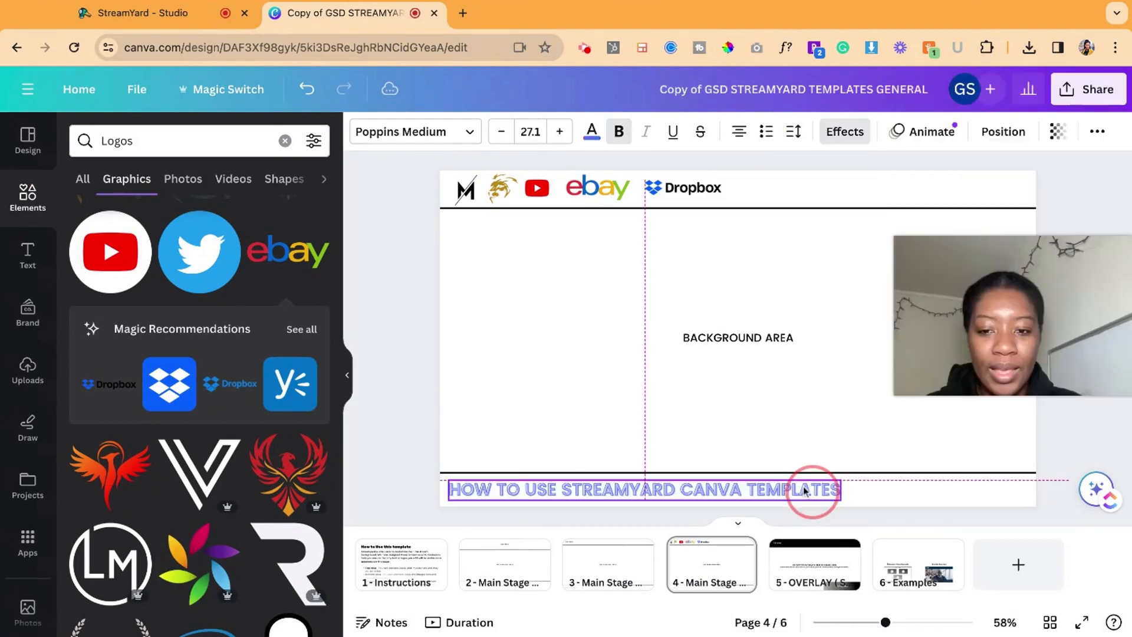
Find a gold-veined marble photo with the search "marble background" and stretch it across the area between the two black lines.
{"action": "left_click", "coordinate": [28, 195]}
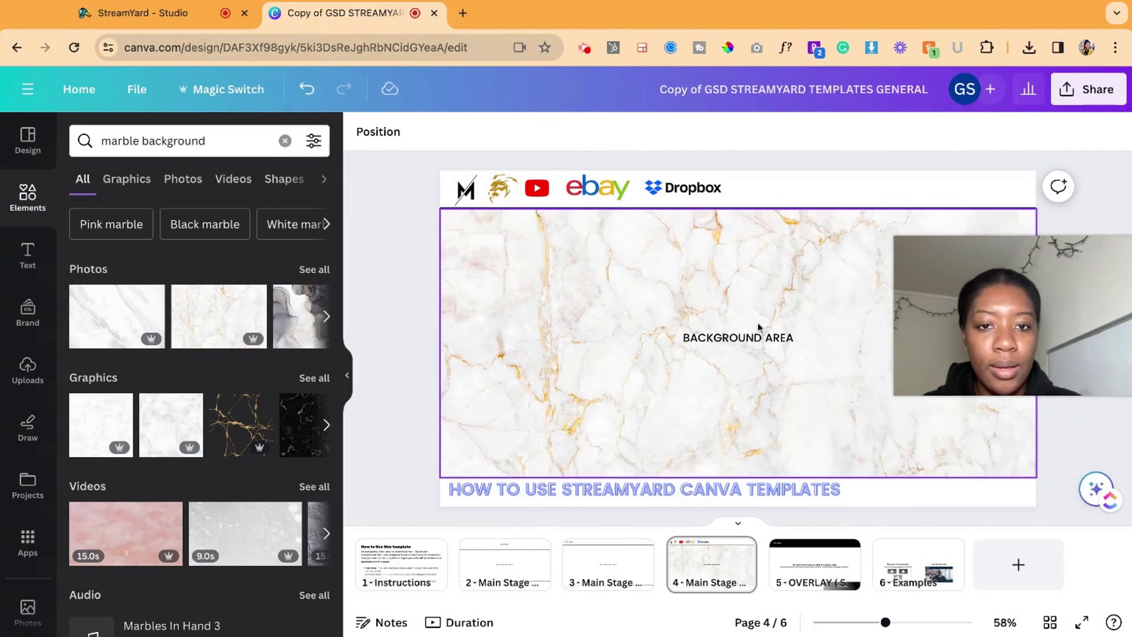
{"action": "left_click", "coordinate": [761, 329]}
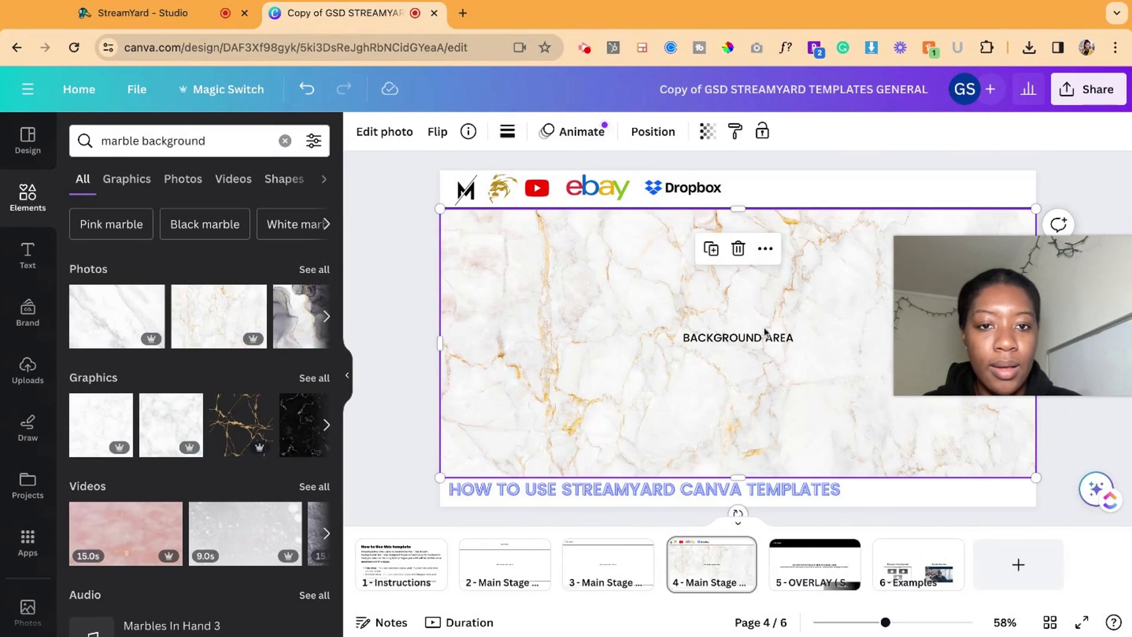
{"action": "left_click_drag", "start_coordinate": [737, 210], "coordinate": [737, 206]}
Send the marble photo to the back of the page.
{"action": "left_click", "coordinate": [650, 135]}
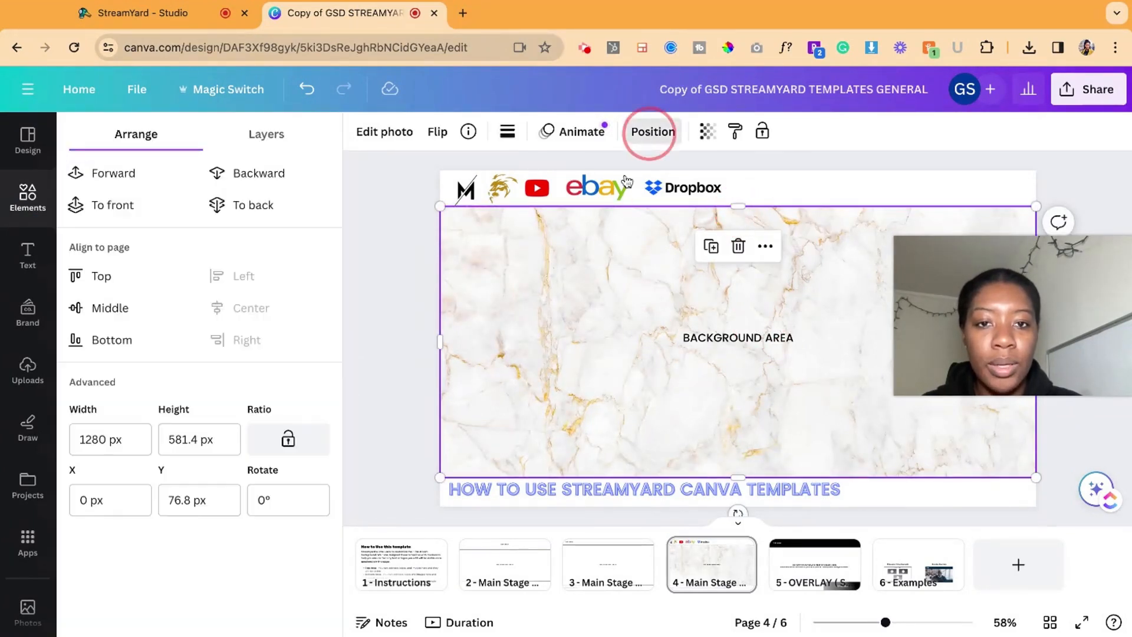
{"action": "left_click", "coordinate": [247, 206]}
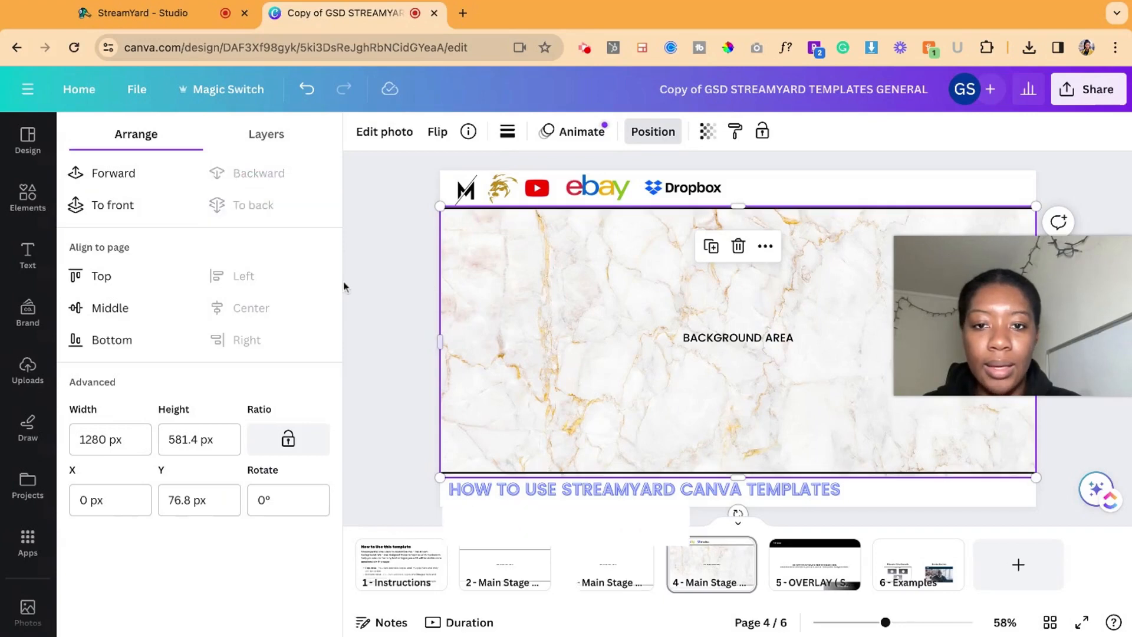
{"action": "left_click", "coordinate": [345, 281]}
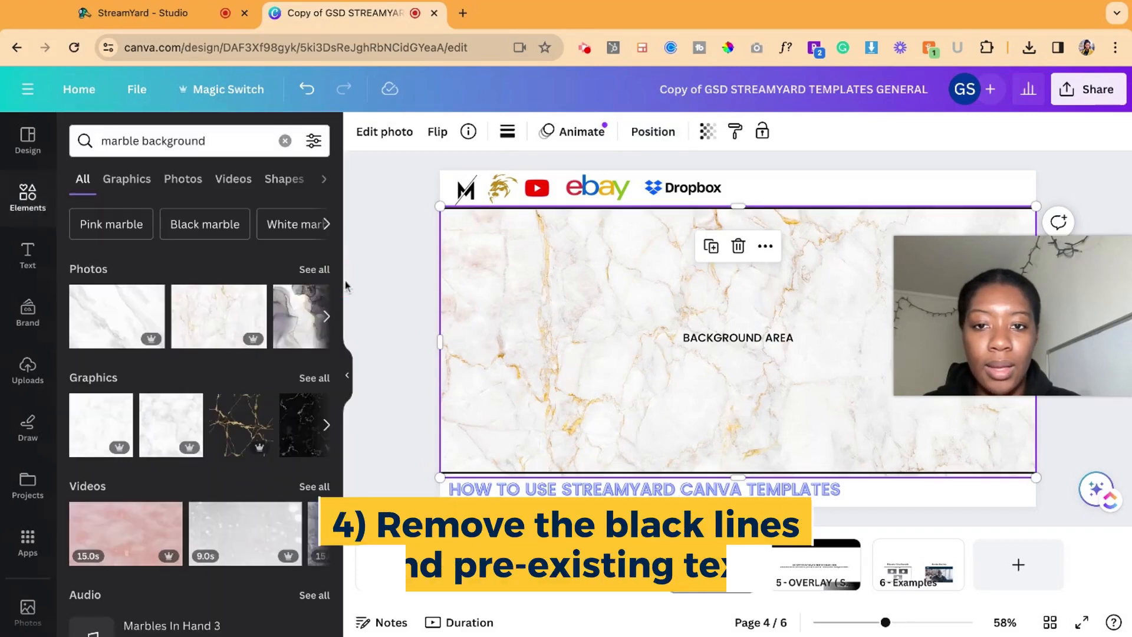
Delete both black divider lines and the BACKGROUND AREA text, and centre the logo row and title horizontally.
{"action": "left_click", "coordinate": [649, 208]}
{"action": "key", "text": "Delete"}
{"action": "left_click", "coordinate": [607, 472]}
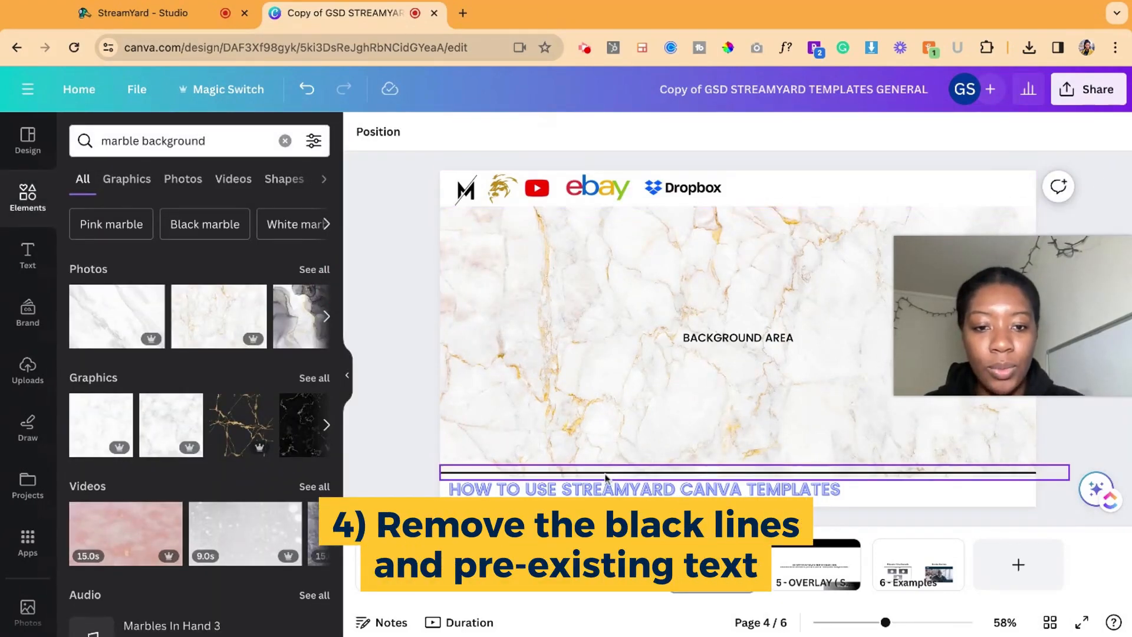
{"action": "key", "text": "Delete"}
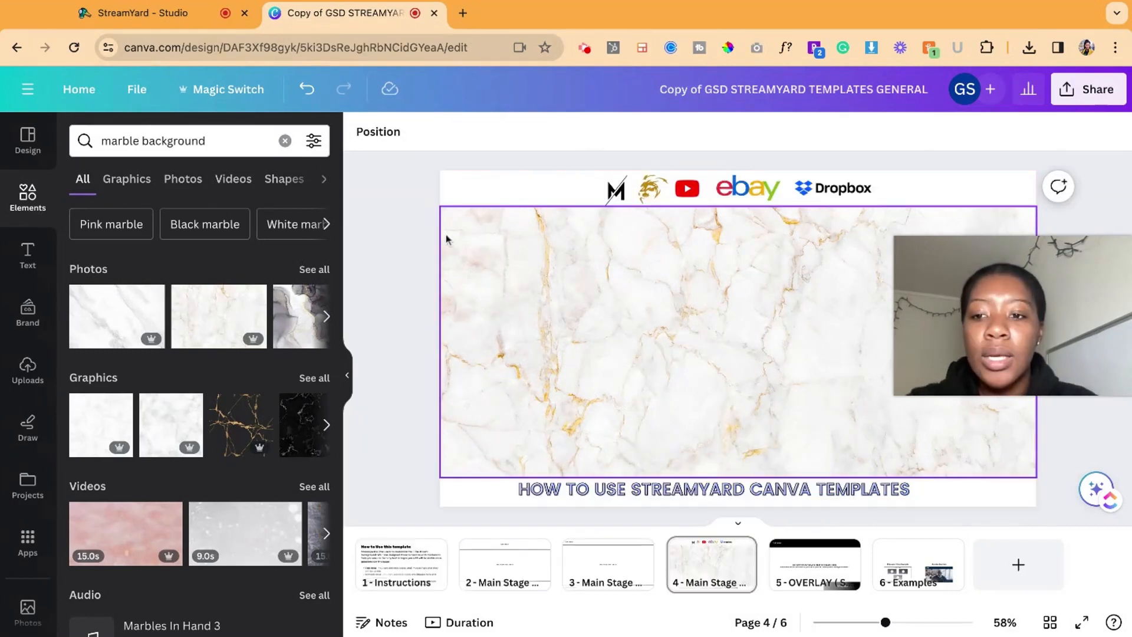
Open the design's download options and set the file type to JPG.
{"action": "left_click", "coordinate": [1101, 97]}
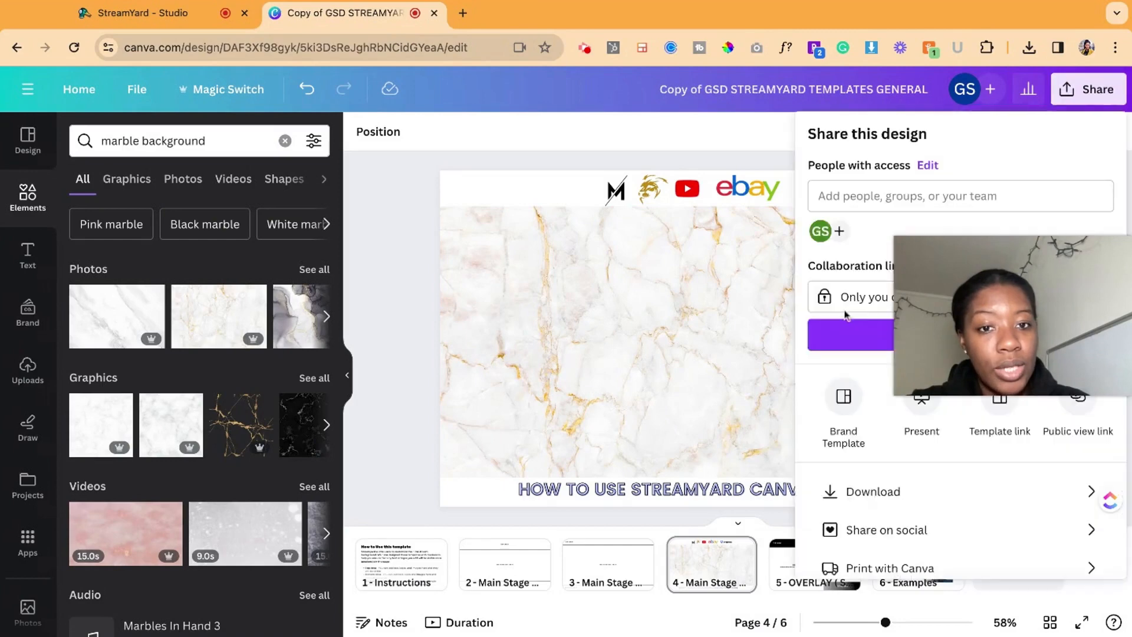
{"action": "left_click", "coordinate": [1057, 262]}
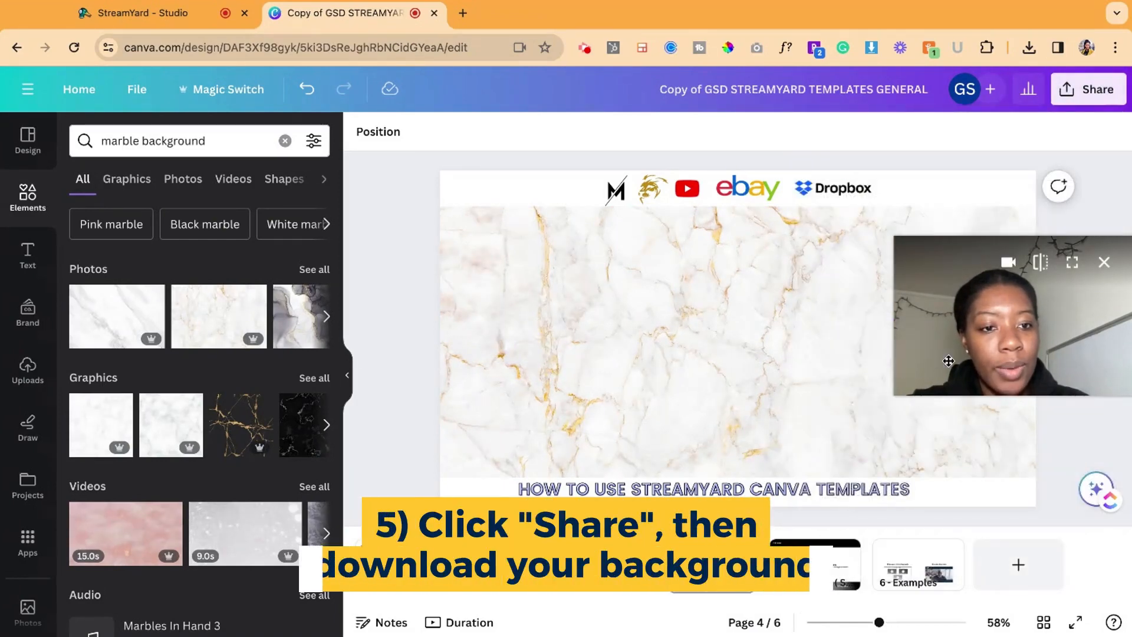
{"action": "left_click", "coordinate": [1088, 89]}
{"action": "left_click", "coordinate": [883, 498]}
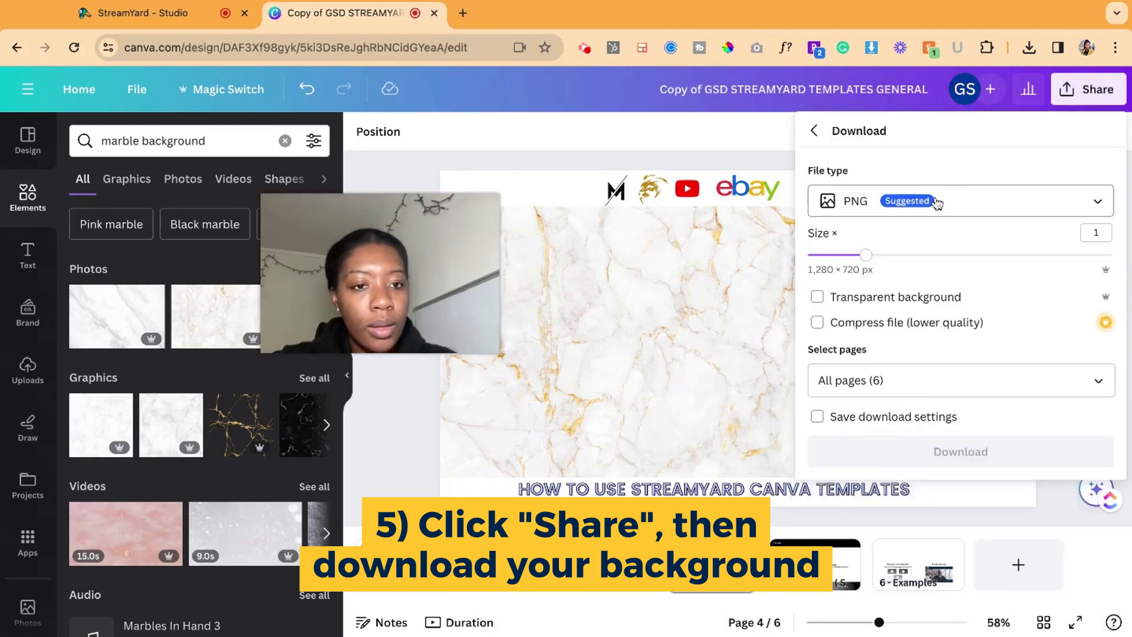
{"action": "left_click", "coordinate": [929, 197]}
{"action": "left_click", "coordinate": [929, 195]}
{"action": "left_click", "coordinate": [975, 212]}
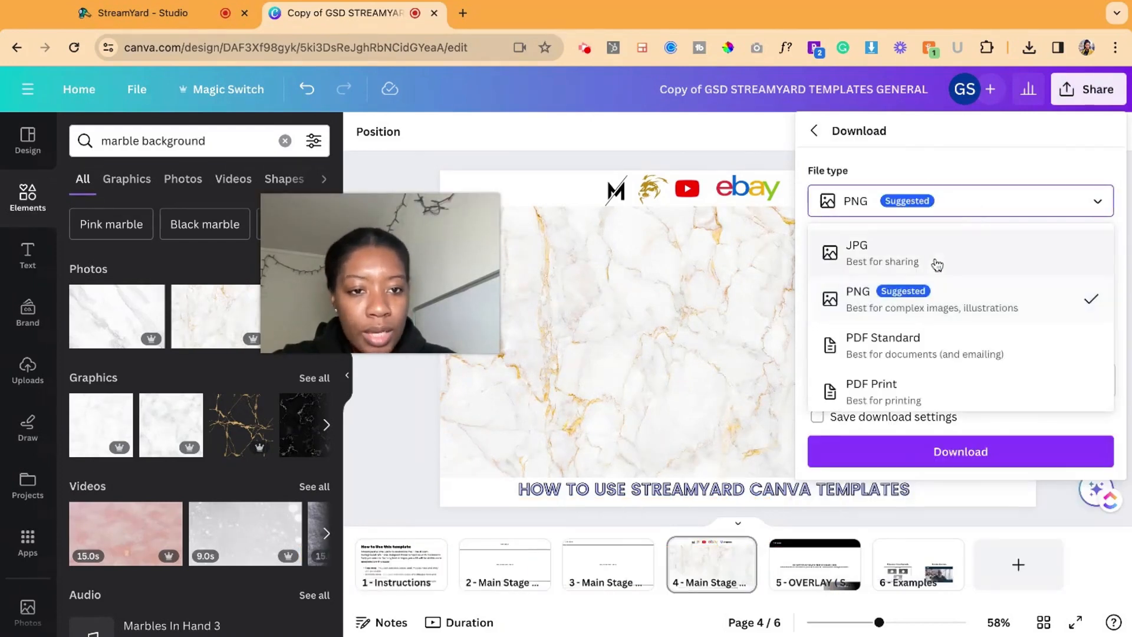
{"action": "left_click", "coordinate": [935, 263]}
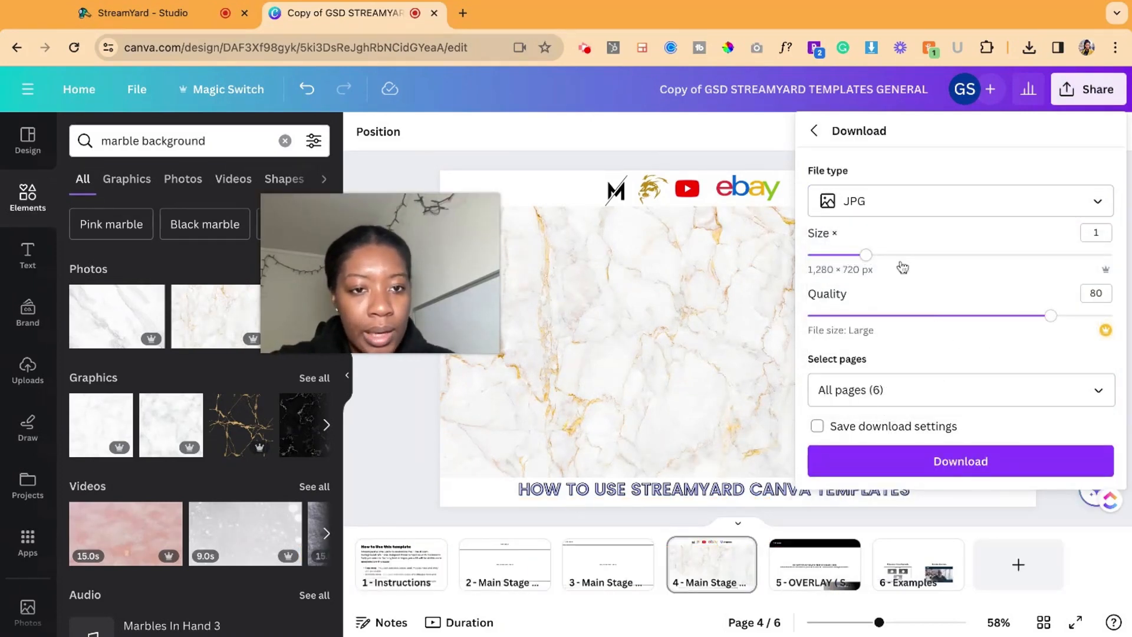
Limit the download to the current page (Page 4) and download it.
{"action": "left_click", "coordinate": [1098, 394]}
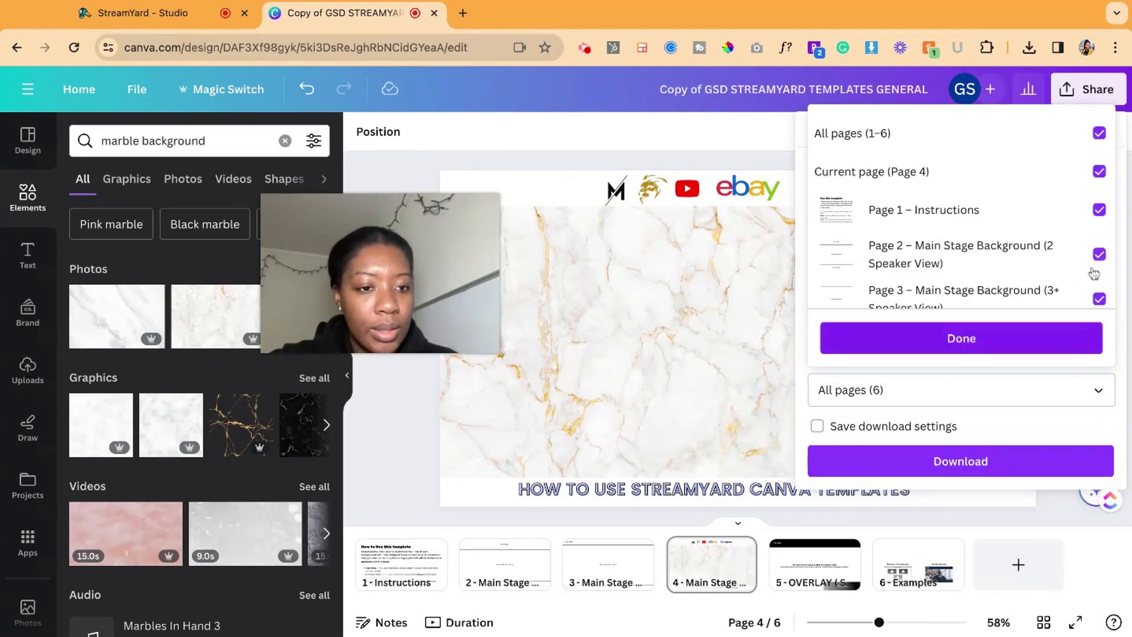
{"action": "left_click", "coordinate": [1099, 132]}
{"action": "left_click", "coordinate": [1099, 171]}
{"action": "left_click", "coordinate": [1041, 343]}
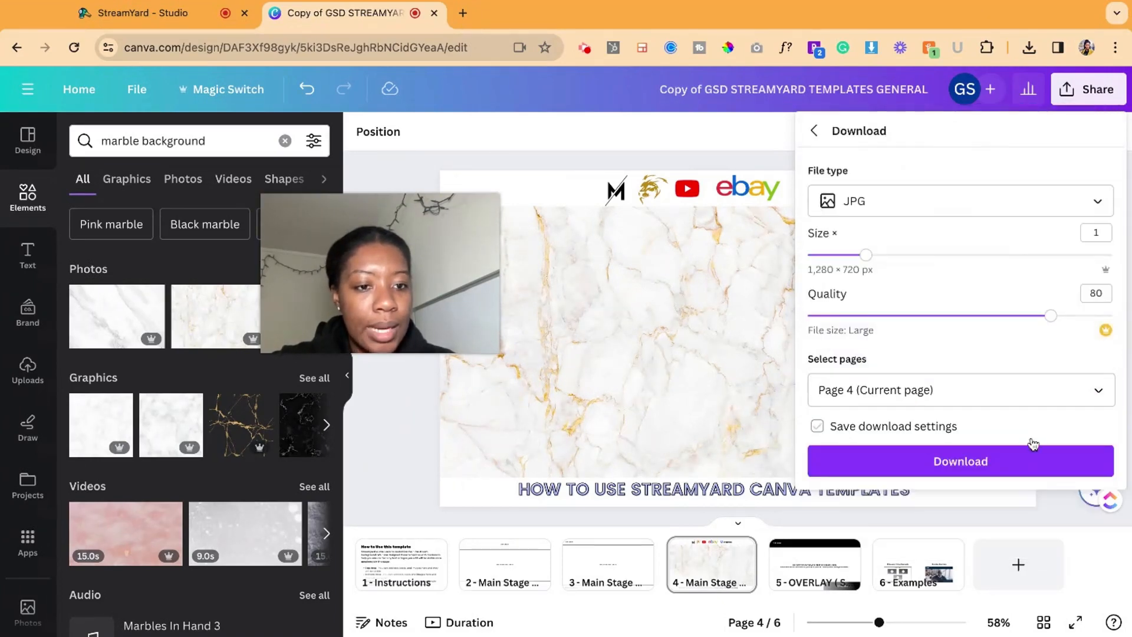
{"action": "left_click", "coordinate": [1024, 457]}
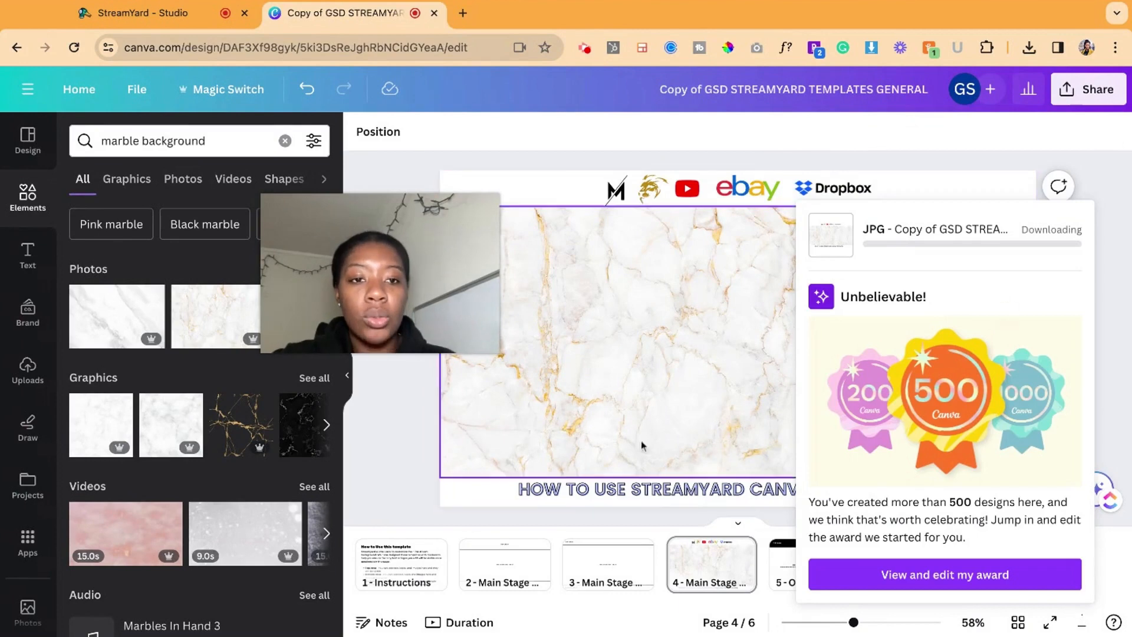
Switch to the StreamYard studio and upload the downloaded marble main stage JPG as a new background.
{"action": "left_click", "coordinate": [183, 13]}
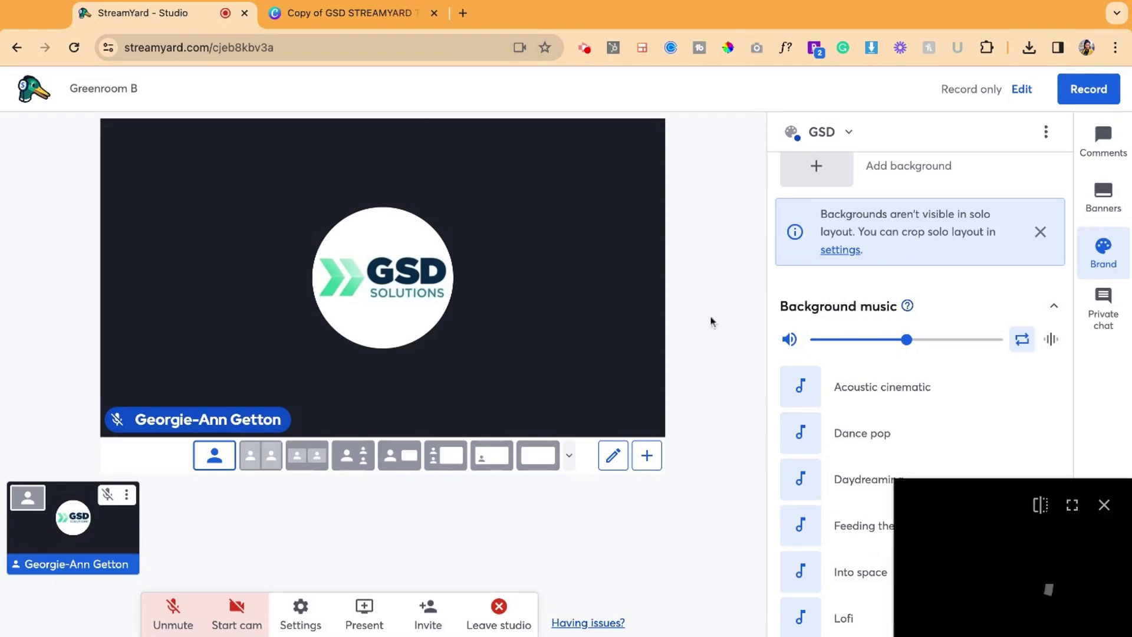
{"action": "scroll", "coordinate": [1003, 296], "scroll_direction": "up", "scroll_amount": 5}
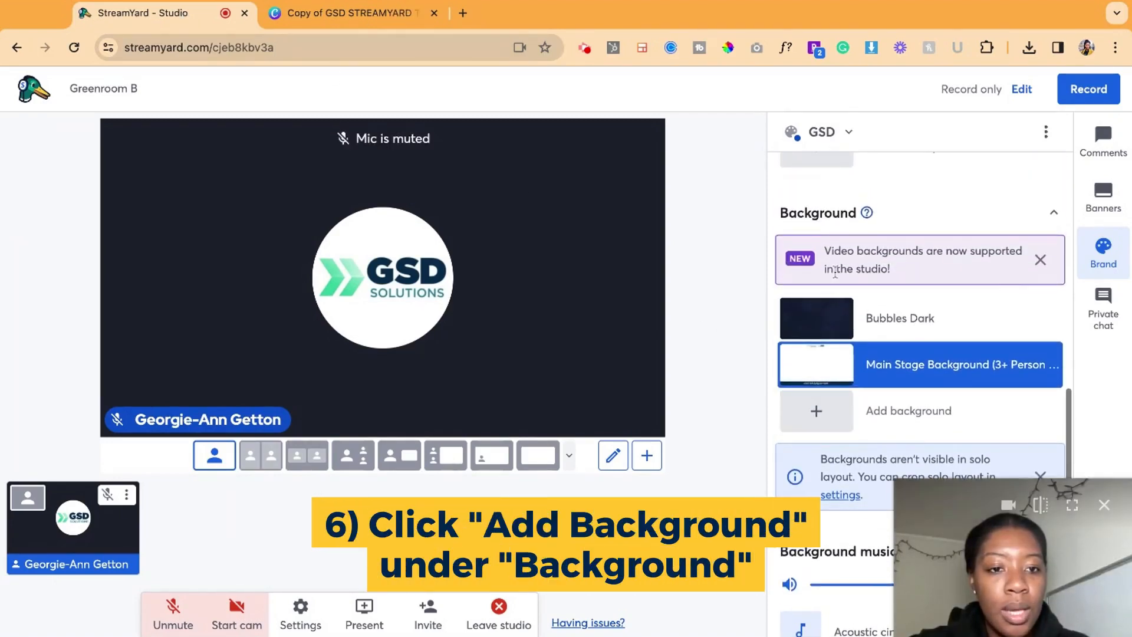
{"action": "left_click", "coordinate": [802, 416]}
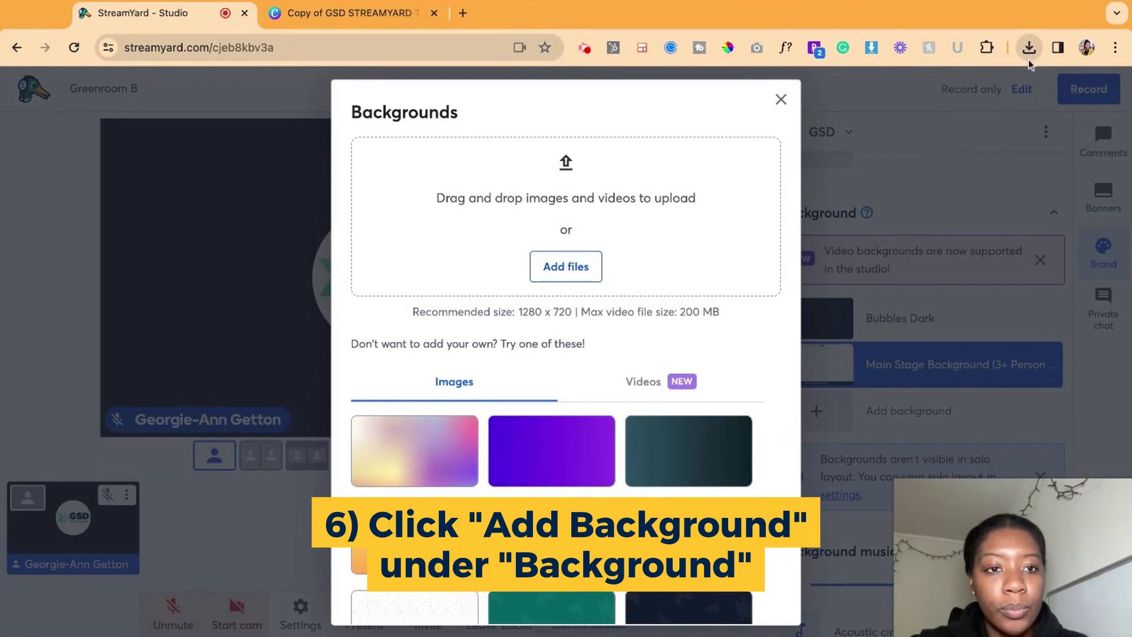
{"action": "left_click_drag", "start_coordinate": [1030, 65], "coordinate": [581, 222]}
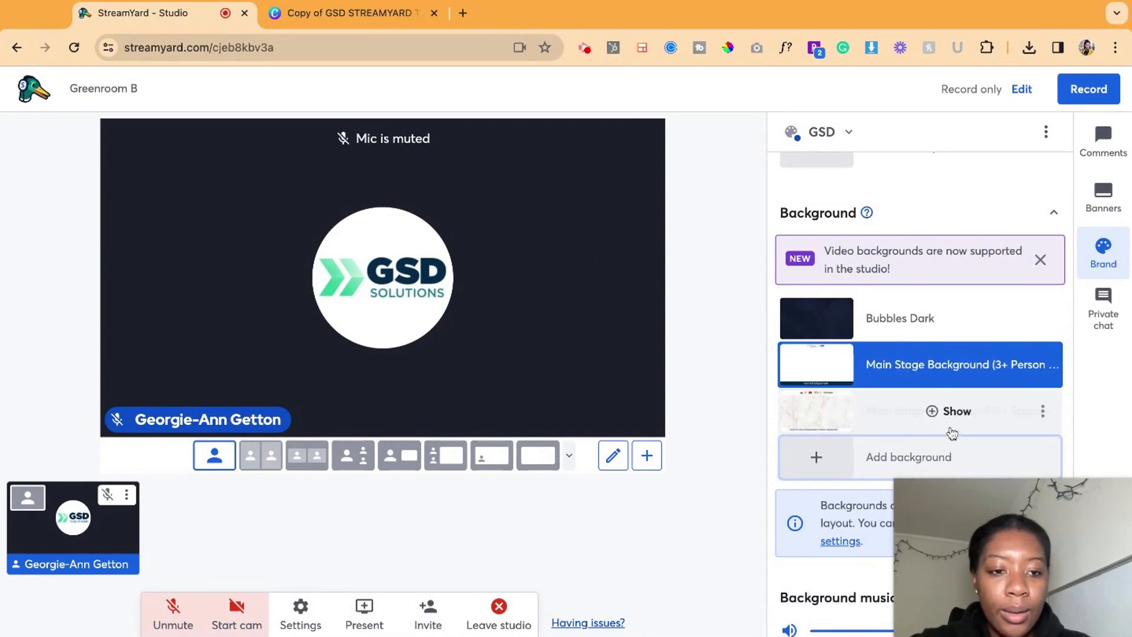
Show the uploaded marble background on stage and apply the two-person layout that leads the extra layouts row.
{"action": "left_click", "coordinate": [816, 413]}
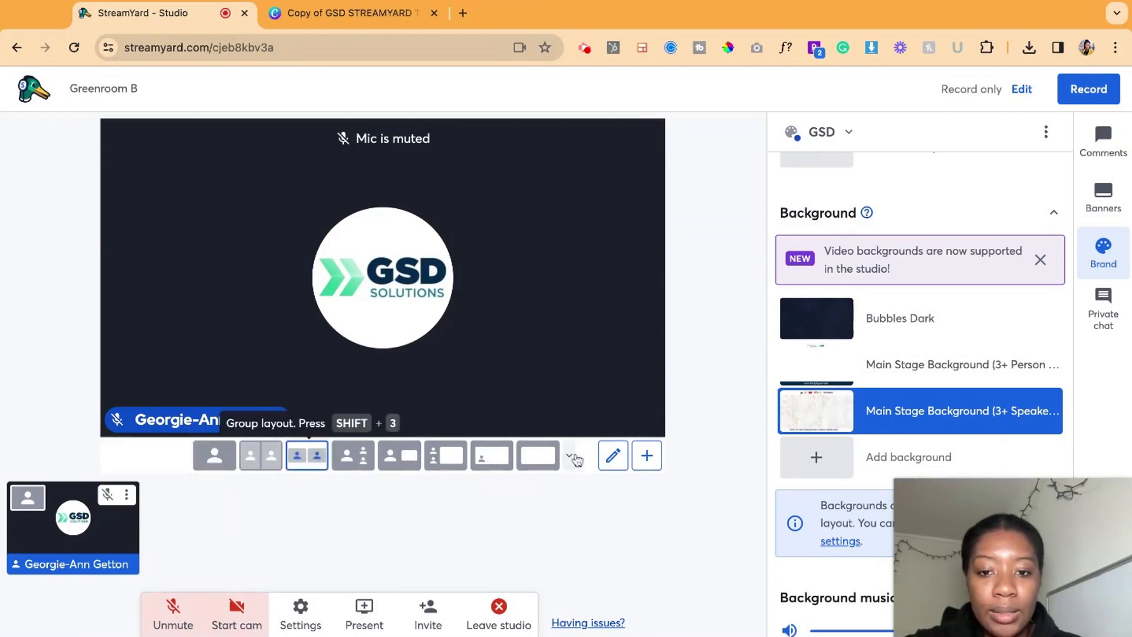
{"action": "left_click", "coordinate": [569, 459]}
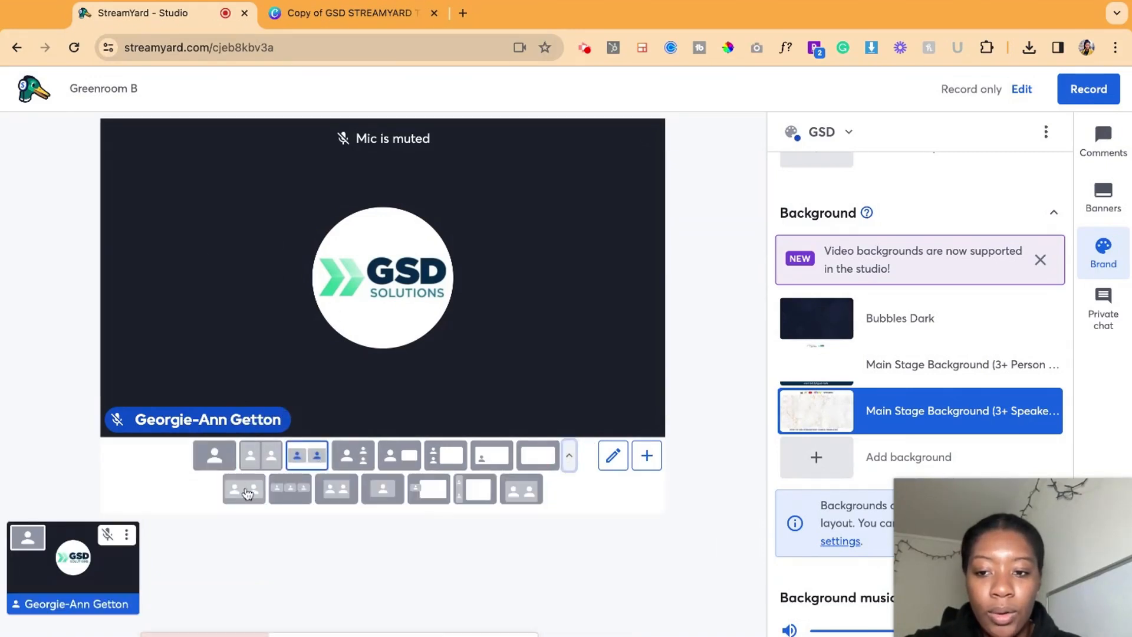
{"action": "left_click", "coordinate": [245, 490]}
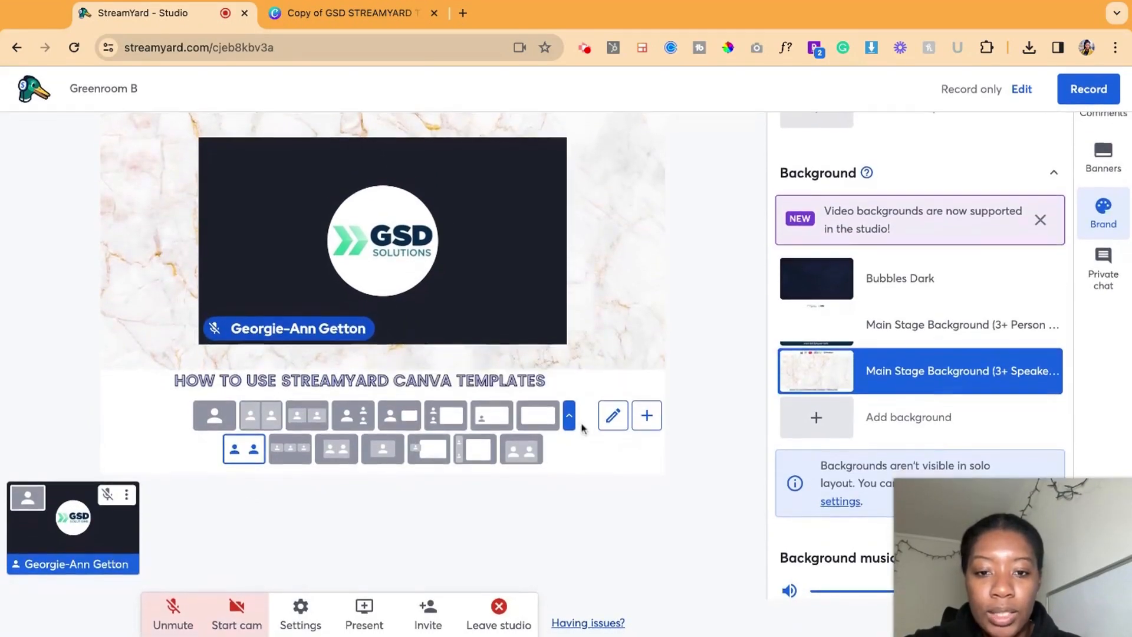
{"action": "left_click", "coordinate": [570, 420]}
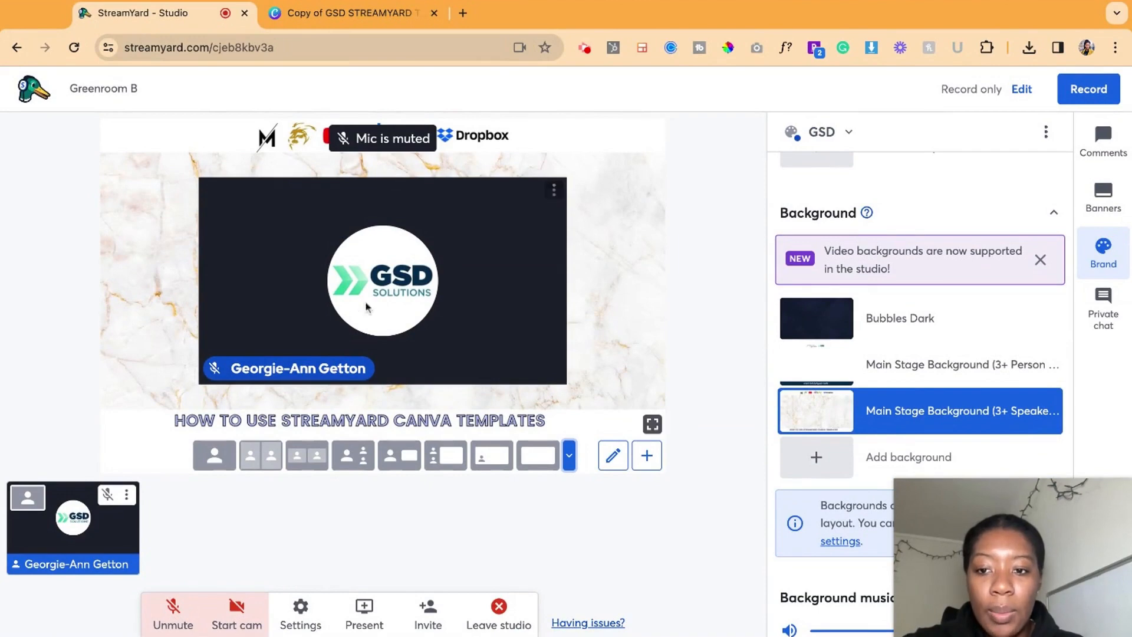
Turn on the camera and preview the stage with the marble background in full screen.
{"action": "left_click", "coordinate": [243, 622]}
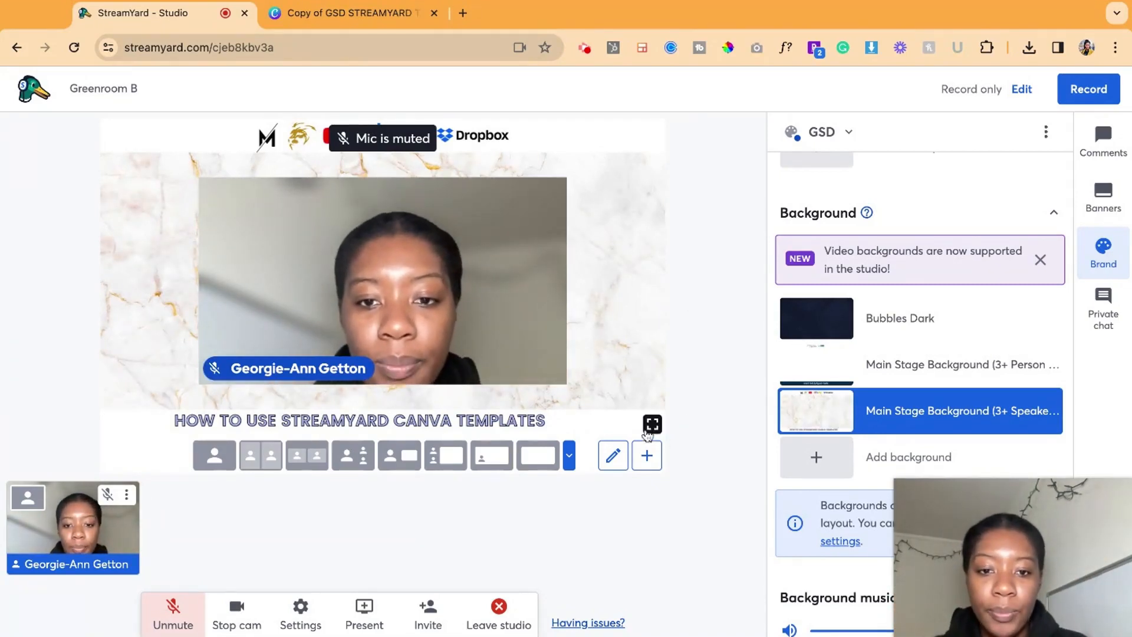
{"action": "left_click", "coordinate": [652, 424]}
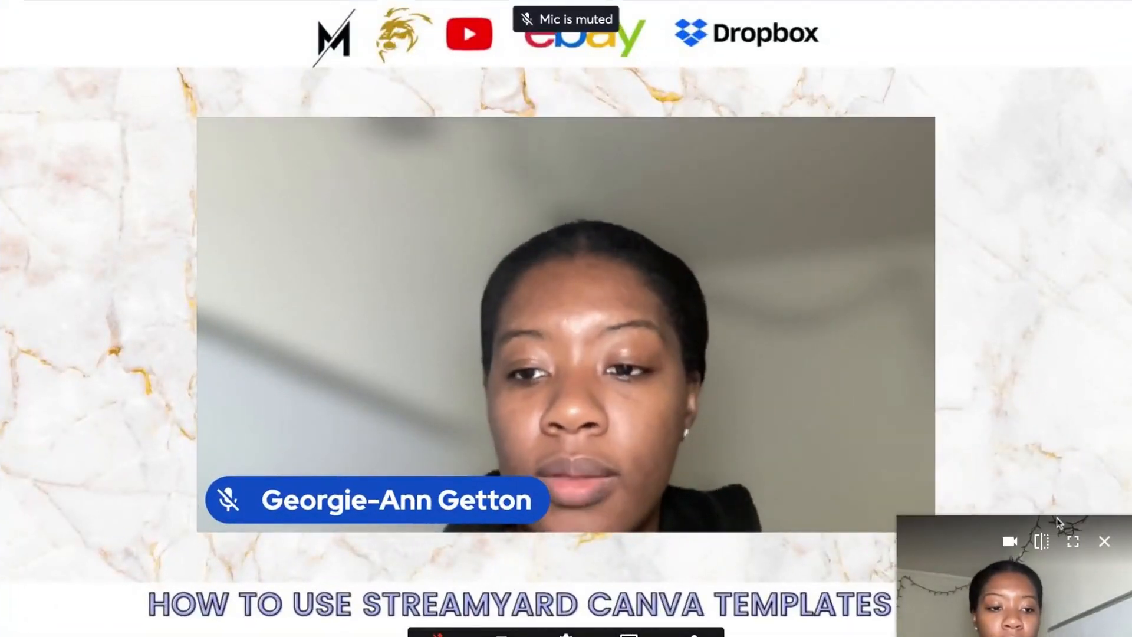
{"action": "left_click", "coordinate": [1075, 514]}
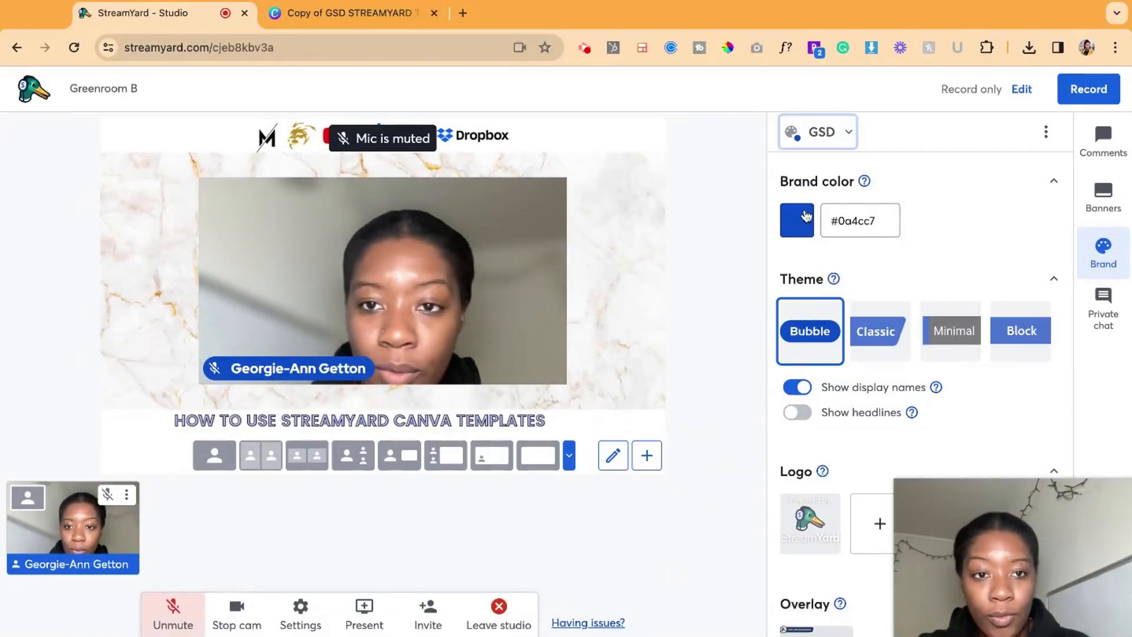
Look at the brand color choices and try the Classic and Minimal themes, returning to Bubble.
{"action": "left_click", "coordinate": [797, 219]}
{"action": "left_click", "coordinate": [949, 255]}
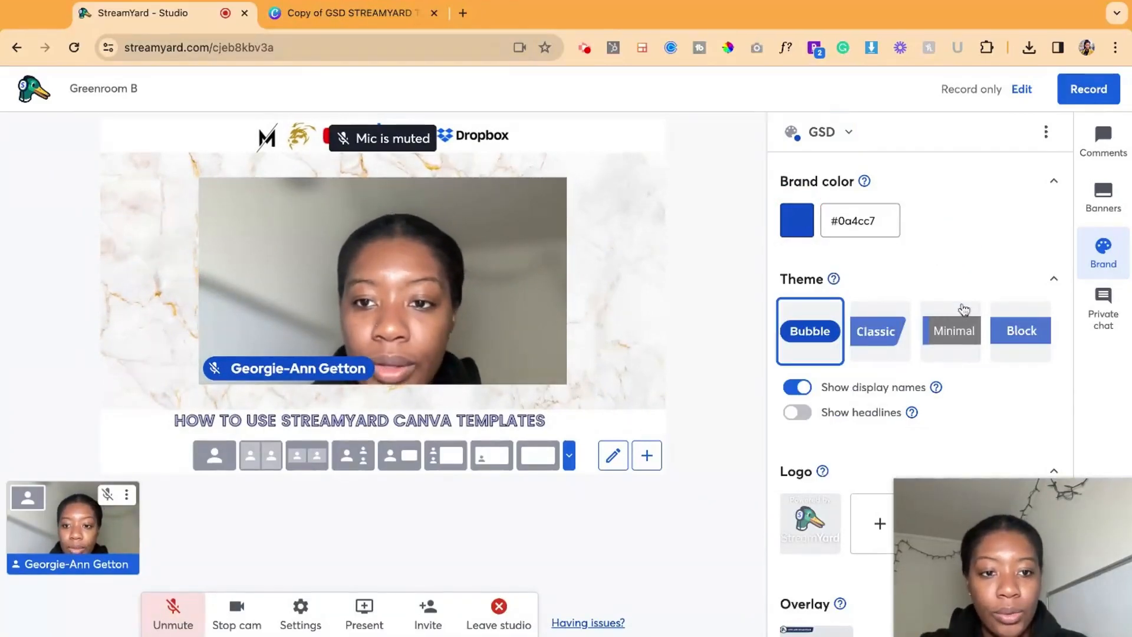
{"action": "left_click", "coordinate": [877, 329]}
{"action": "left_click", "coordinate": [973, 341]}
{"action": "left_click", "coordinate": [807, 331]}
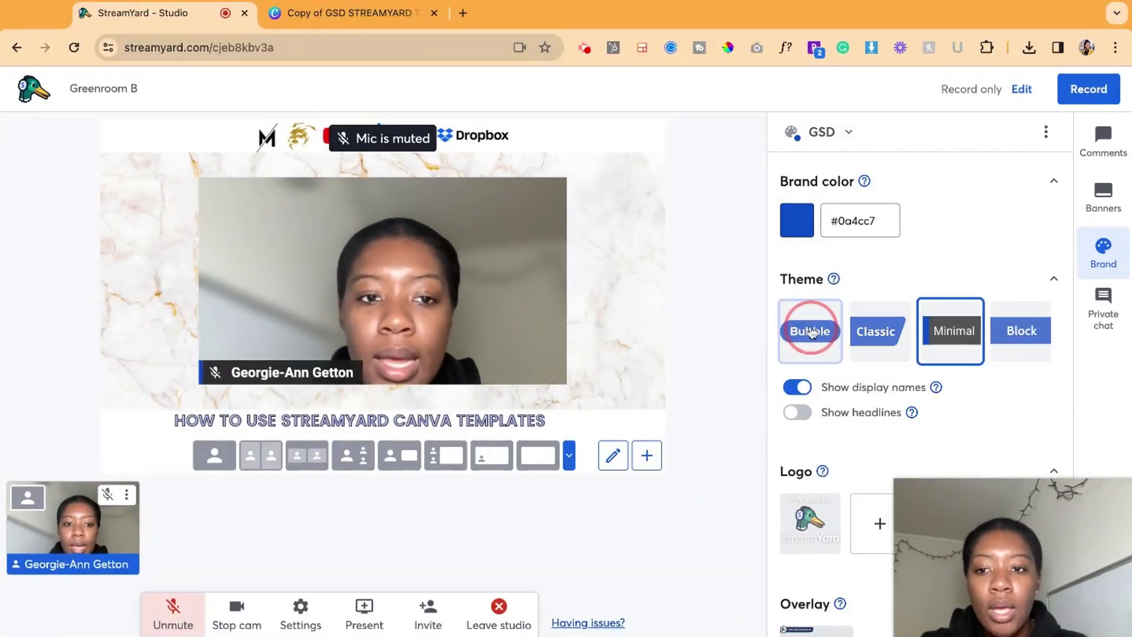
Turn off the display names on the stage.
{"action": "scroll", "coordinate": [937, 389], "scroll_direction": "down", "scroll_amount": 2}
{"action": "left_click", "coordinate": [804, 269]}
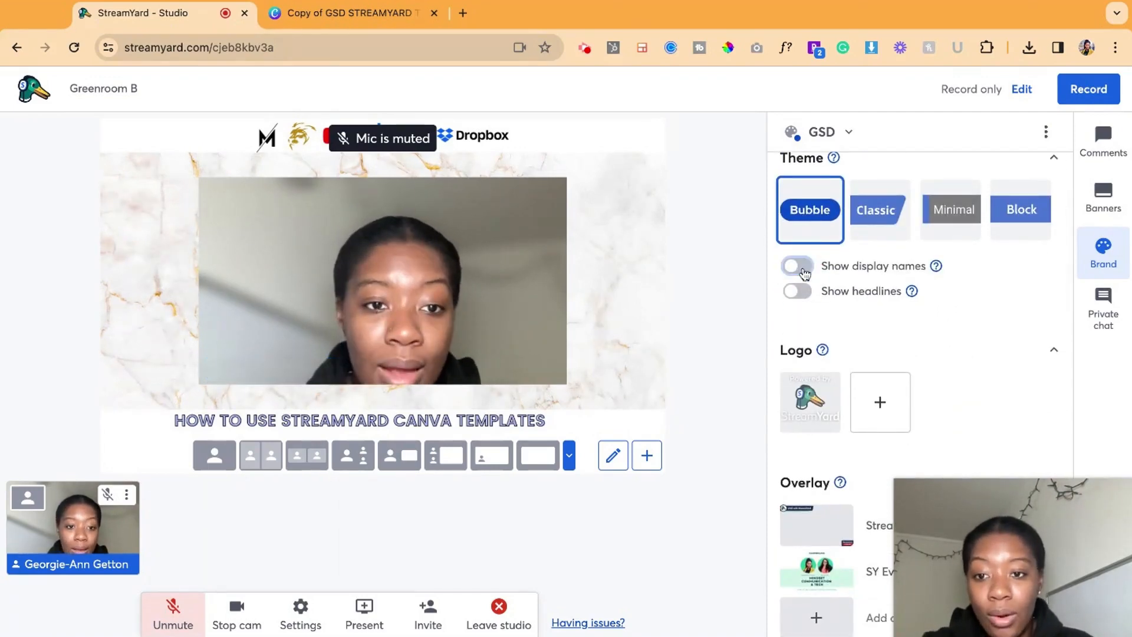
{"action": "scroll", "coordinate": [961, 303], "scroll_direction": "up", "scroll_amount": 1}
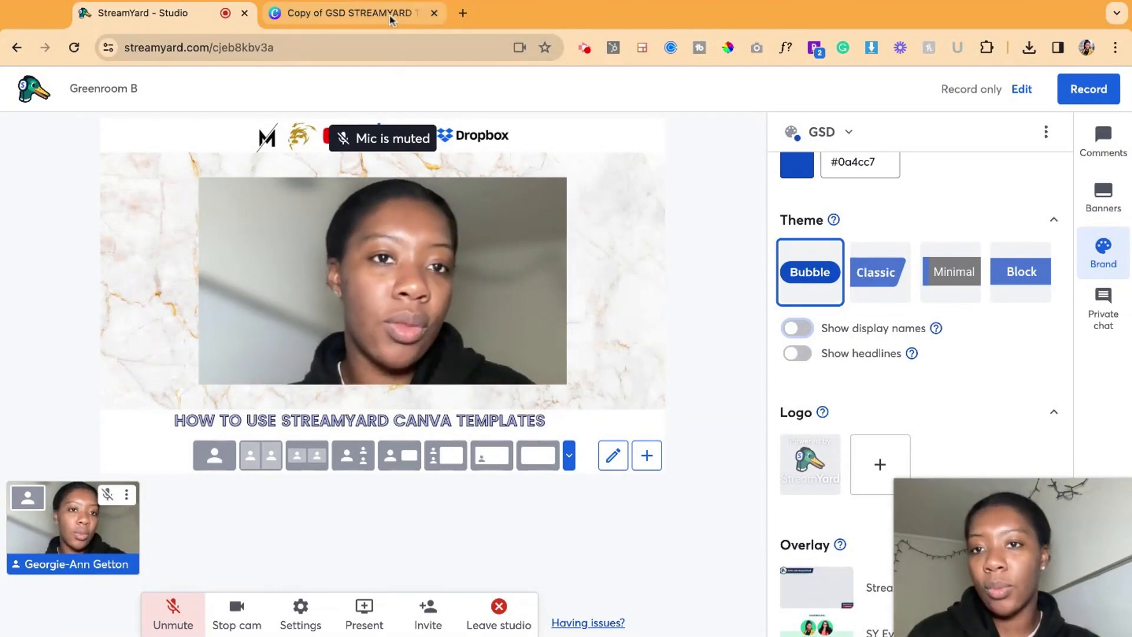
Switch back to the Canva design, dismiss the download notice and duplicate the OVERLAY page (page 5).
{"action": "left_click", "coordinate": [348, 13]}
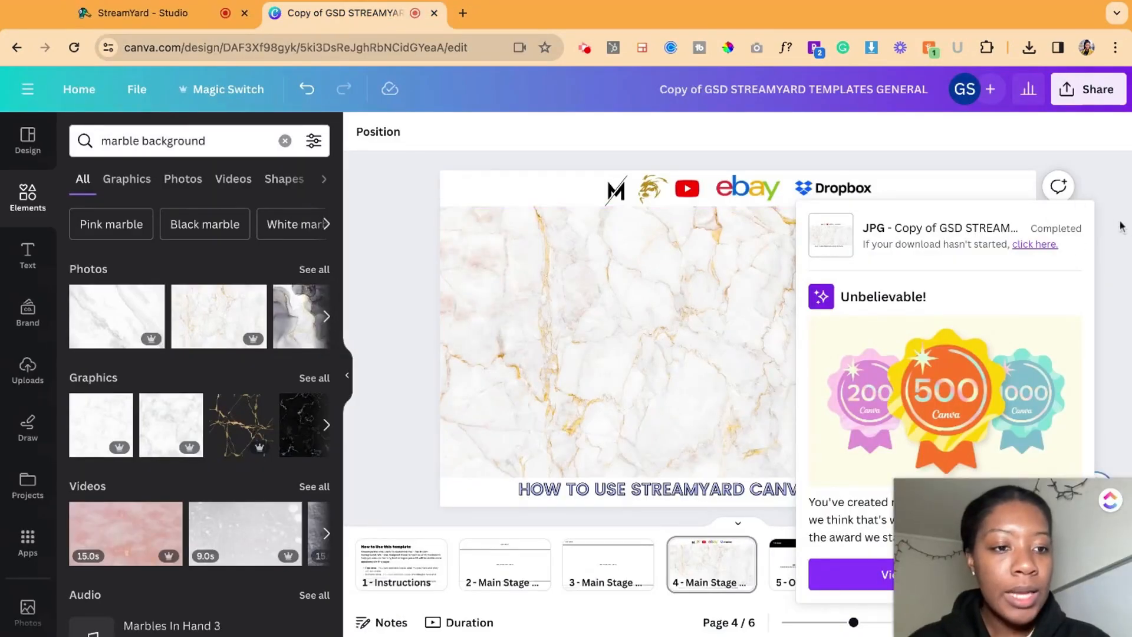
{"action": "left_click", "coordinate": [1121, 285]}
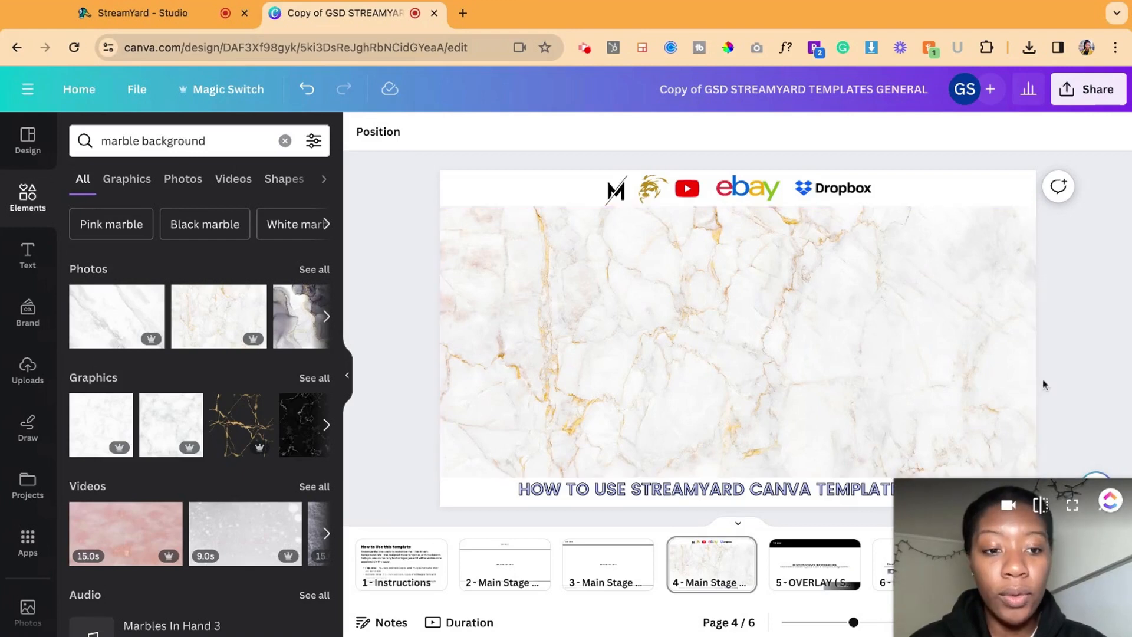
{"action": "left_click_drag", "start_coordinate": [957, 583], "coordinate": [293, 172]}
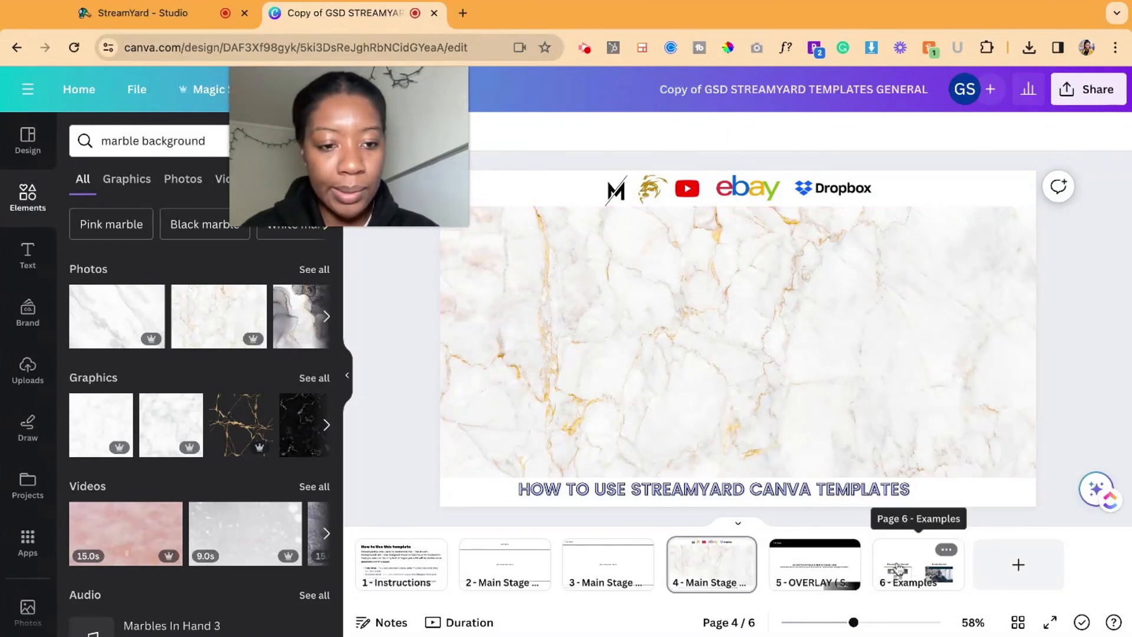
{"action": "left_click", "coordinate": [841, 563]}
{"action": "left_click", "coordinate": [845, 550]}
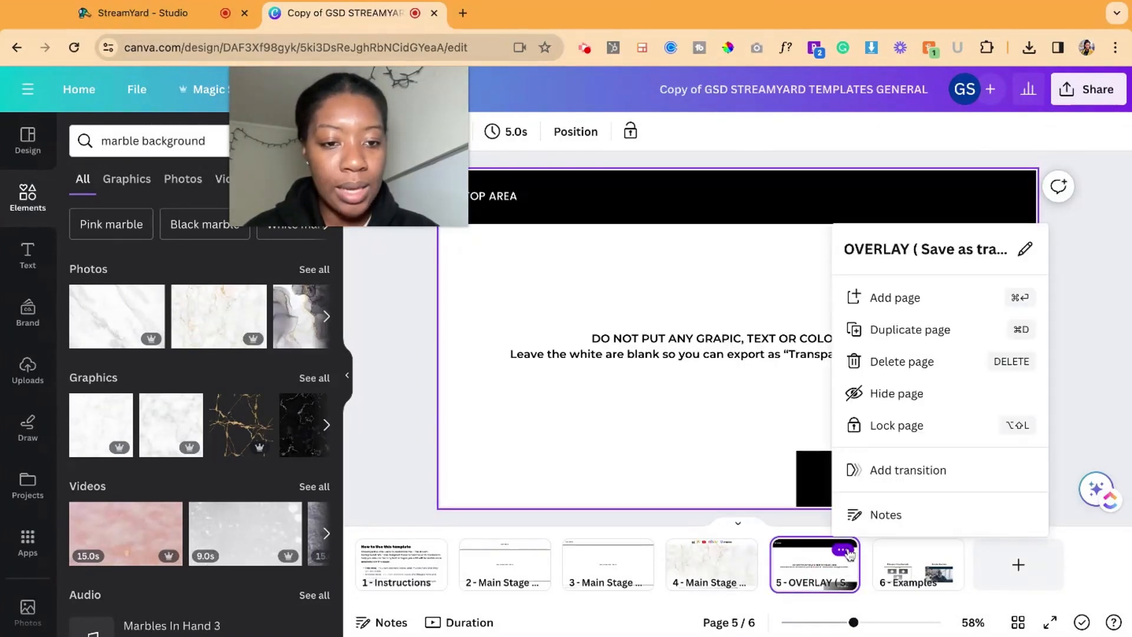
{"action": "left_click", "coordinate": [938, 331]}
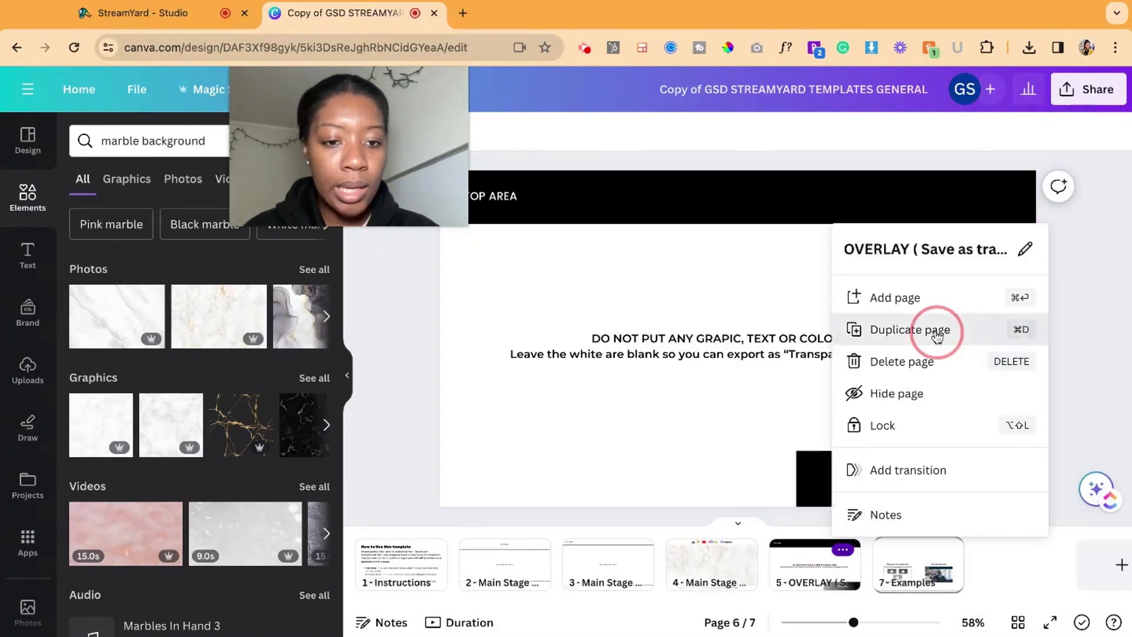
{"action": "left_click", "coordinate": [817, 574]}
Copy the marble photo from page 4 onto the overlay on page 5.
{"action": "left_click", "coordinate": [729, 575]}
{"action": "left_click", "coordinate": [677, 269]}
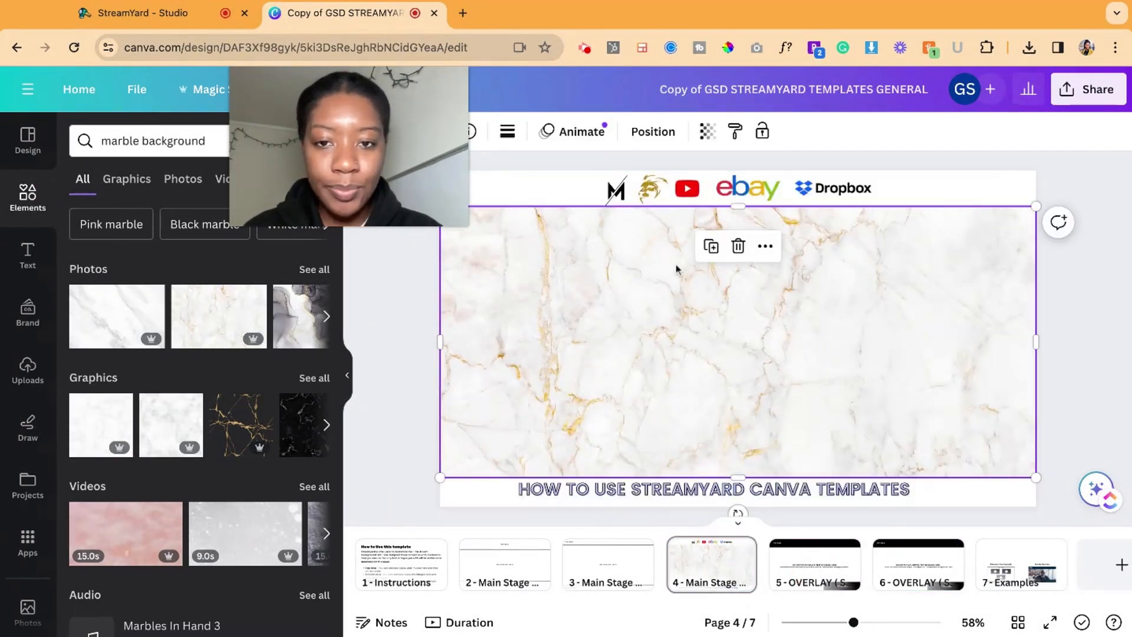
{"action": "left_click", "coordinate": [811, 573]}
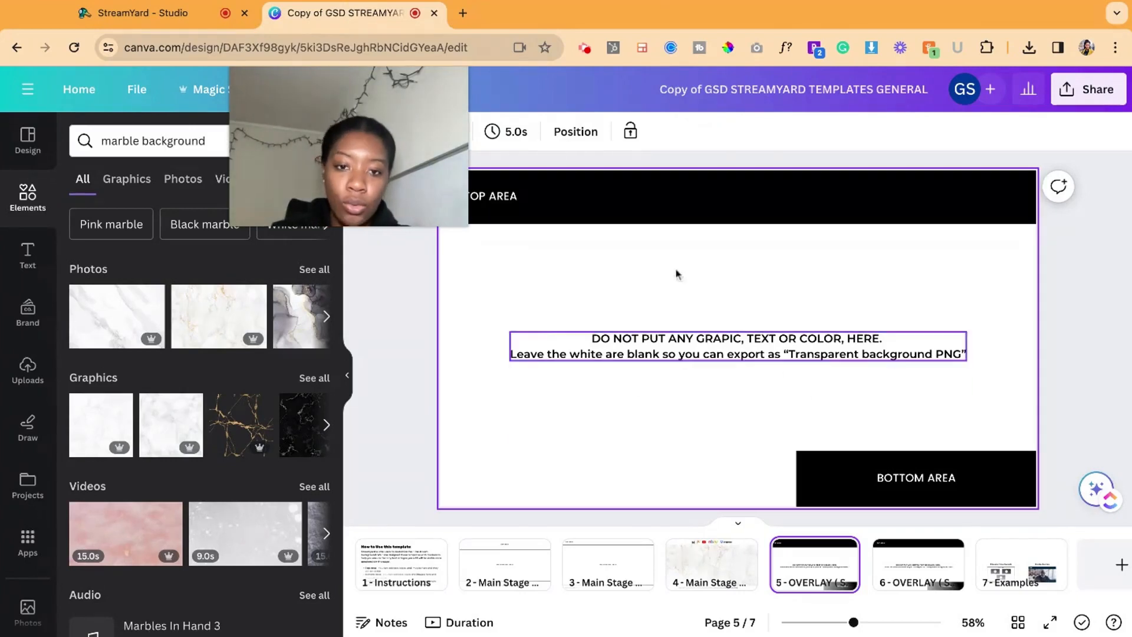
{"action": "key", "text": "super+v"}
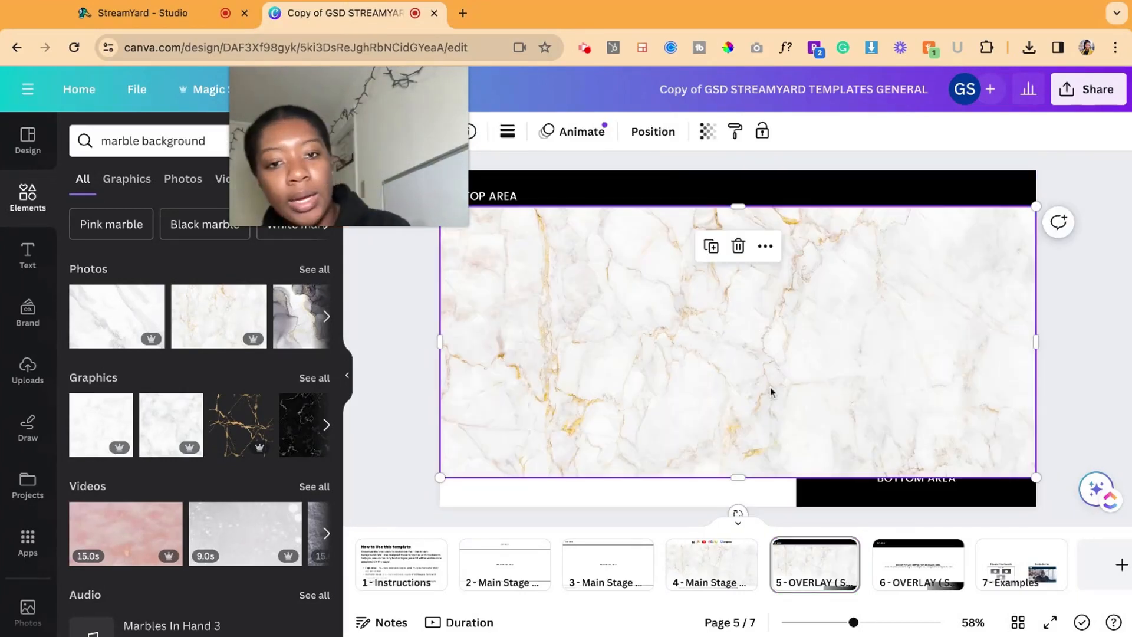
Crop the pasted marble photo to about 227 px high, fit it over the black top bar and send it to the back.
{"action": "left_click_drag", "start_coordinate": [747, 476], "coordinate": [751, 305]}
{"action": "left_click_drag", "start_coordinate": [801, 268], "coordinate": [800, 180]}
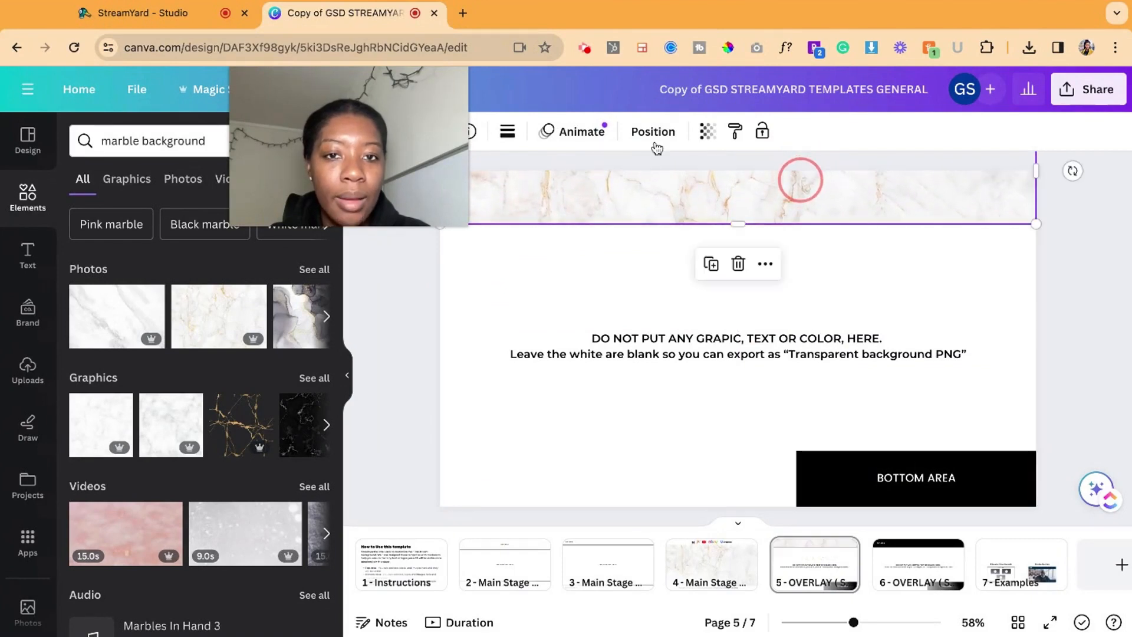
{"action": "left_click", "coordinate": [657, 145]}
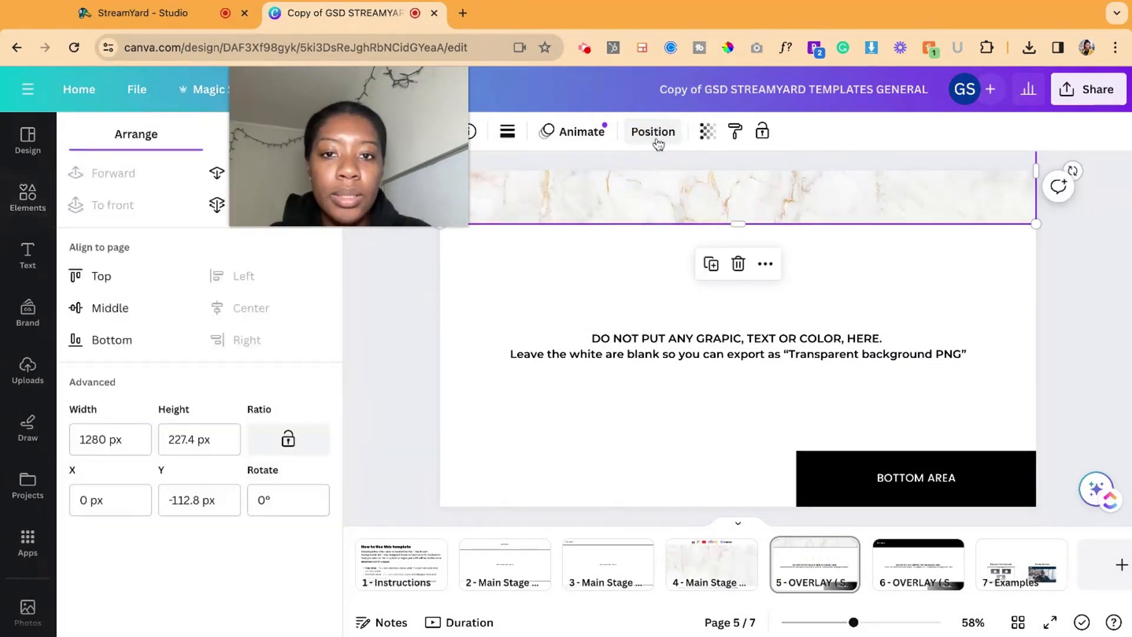
{"action": "left_click", "coordinate": [217, 205]}
{"action": "left_click_drag", "start_coordinate": [355, 158], "coordinate": [127, 226]}
Delete the black top bar and its TOP AREA text from the overlay page.
{"action": "left_click", "coordinate": [566, 202]}
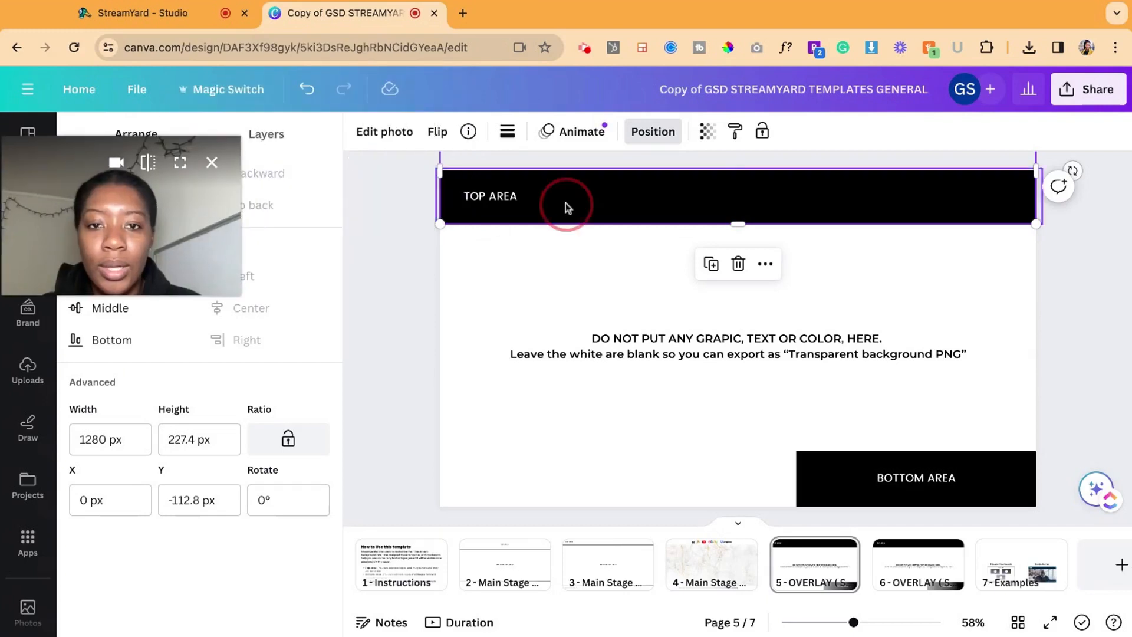
{"action": "left_click", "coordinate": [570, 191]}
{"action": "key", "text": "Delete"}
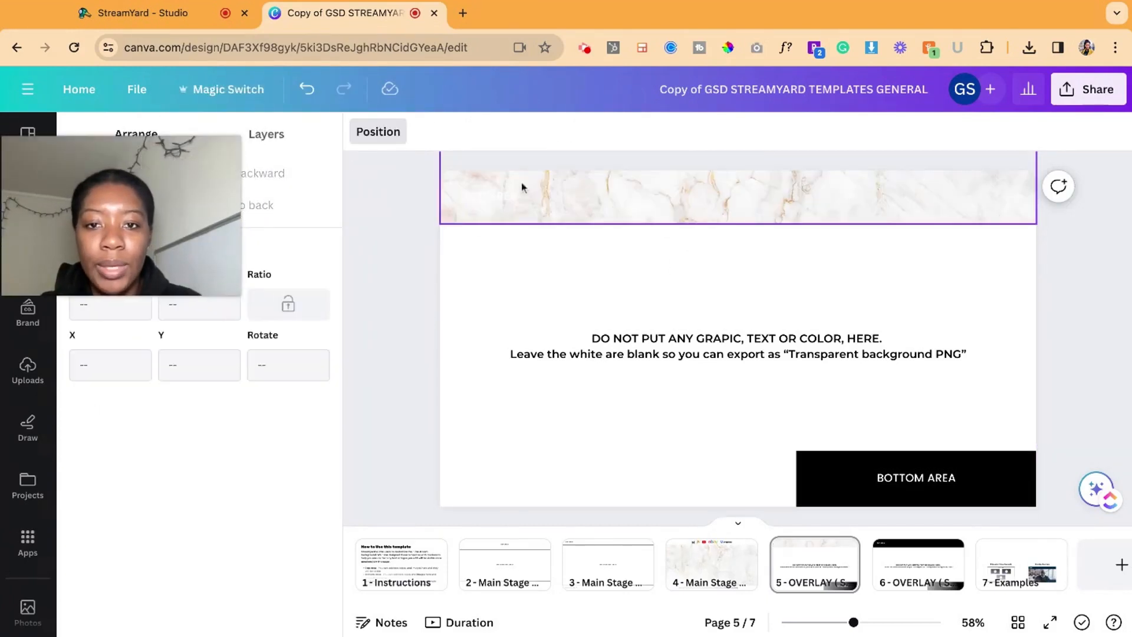
Duplicate the marble strip, fit the copy to the BOTTOM AREA box at about 515 by 120 px and send it to the back.
{"action": "left_click", "coordinate": [830, 201]}
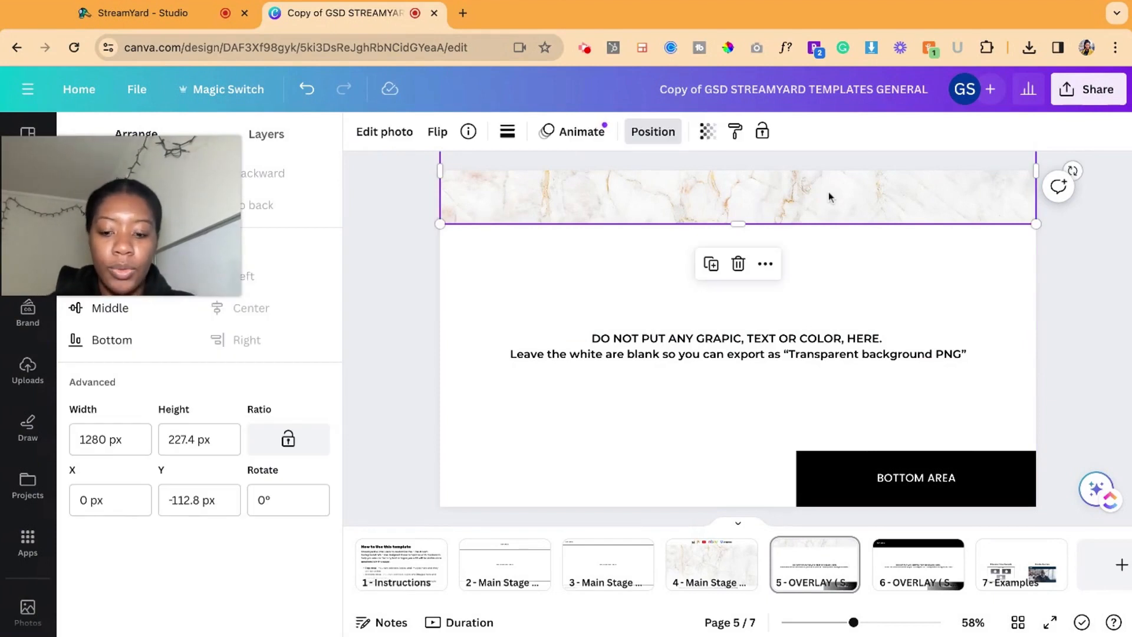
{"action": "key", "text": "super+d"}
{"action": "left_click_drag", "start_coordinate": [798, 191], "coordinate": [765, 446]}
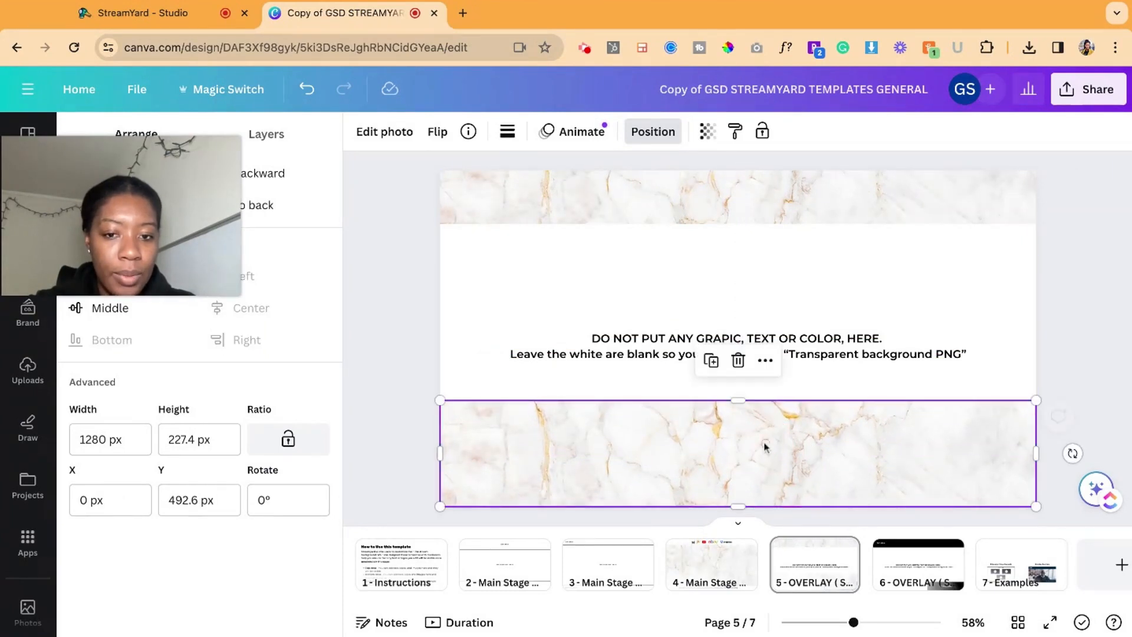
{"action": "left_click_drag", "start_coordinate": [440, 453], "coordinate": [797, 454]}
{"action": "left_click", "coordinate": [291, 204]}
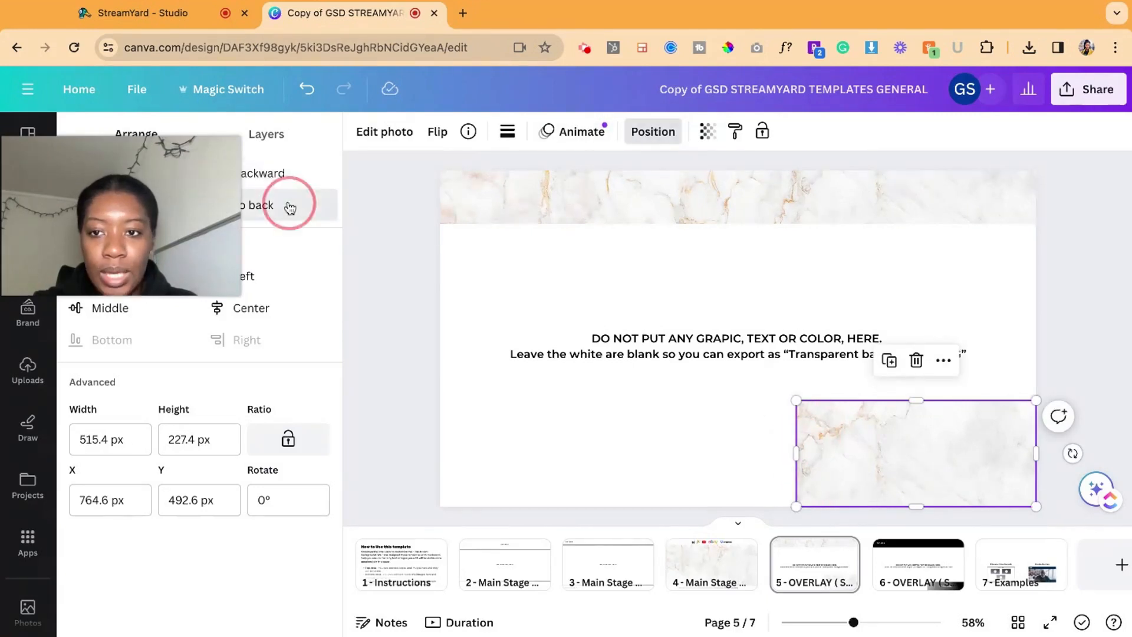
{"action": "left_click_drag", "start_coordinate": [915, 399], "coordinate": [925, 454]}
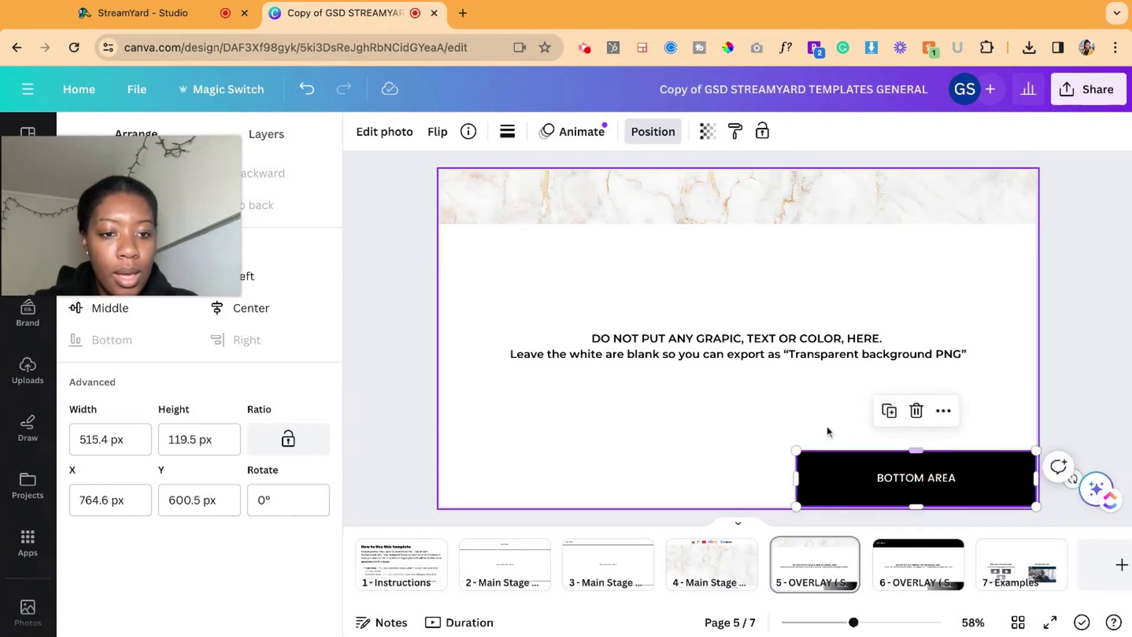
Delete the black box in the overlay's lower corner and its BOTTOM AREA text.
{"action": "left_click", "coordinate": [782, 401]}
{"action": "left_click", "coordinate": [832, 484]}
{"action": "key", "text": "Delete"}
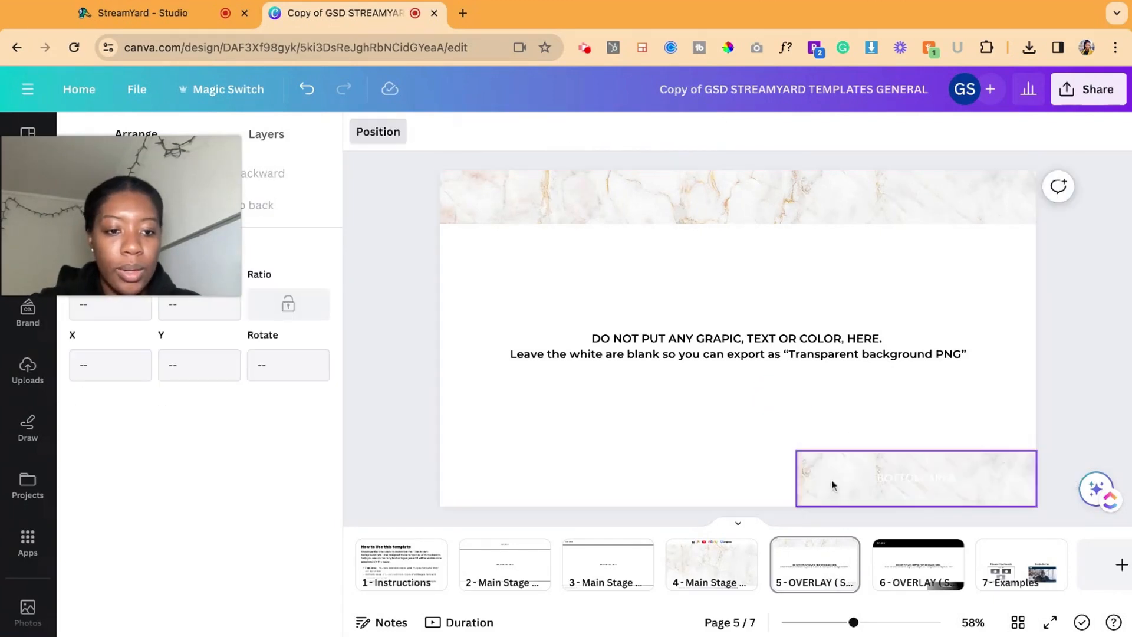
{"action": "left_click", "coordinate": [952, 479]}
{"action": "key", "text": "Delete"}
Copy the HOW TO USE STREAMYARD CANVA TEMPLATES title from page 4 onto the overlay on page 5.
{"action": "left_click", "coordinate": [712, 563]}
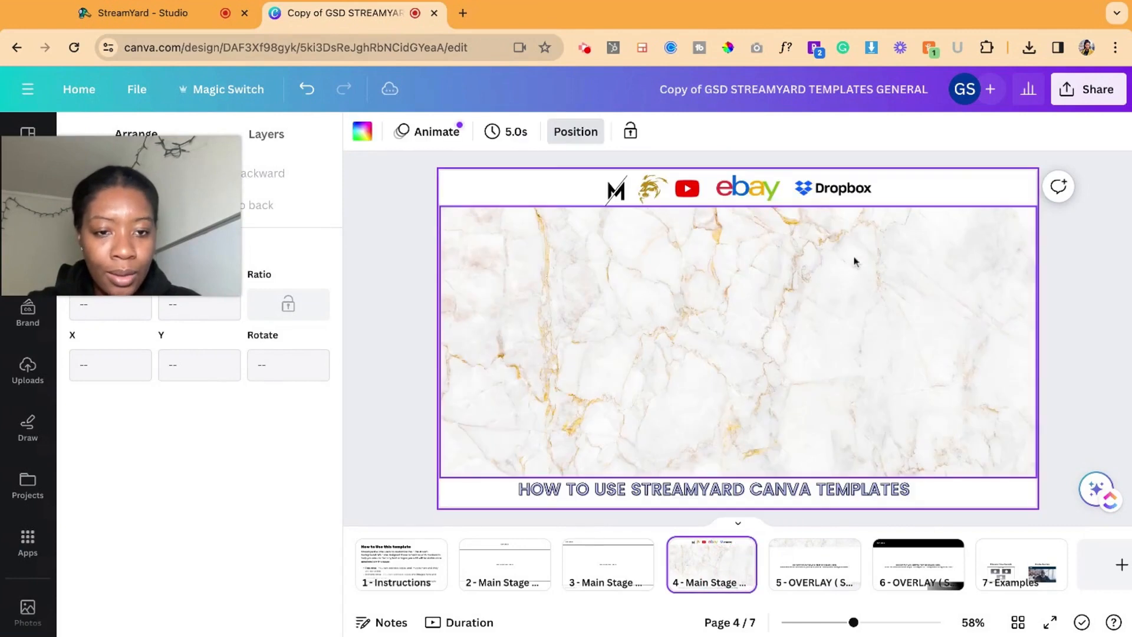
{"action": "left_click", "coordinate": [800, 488]}
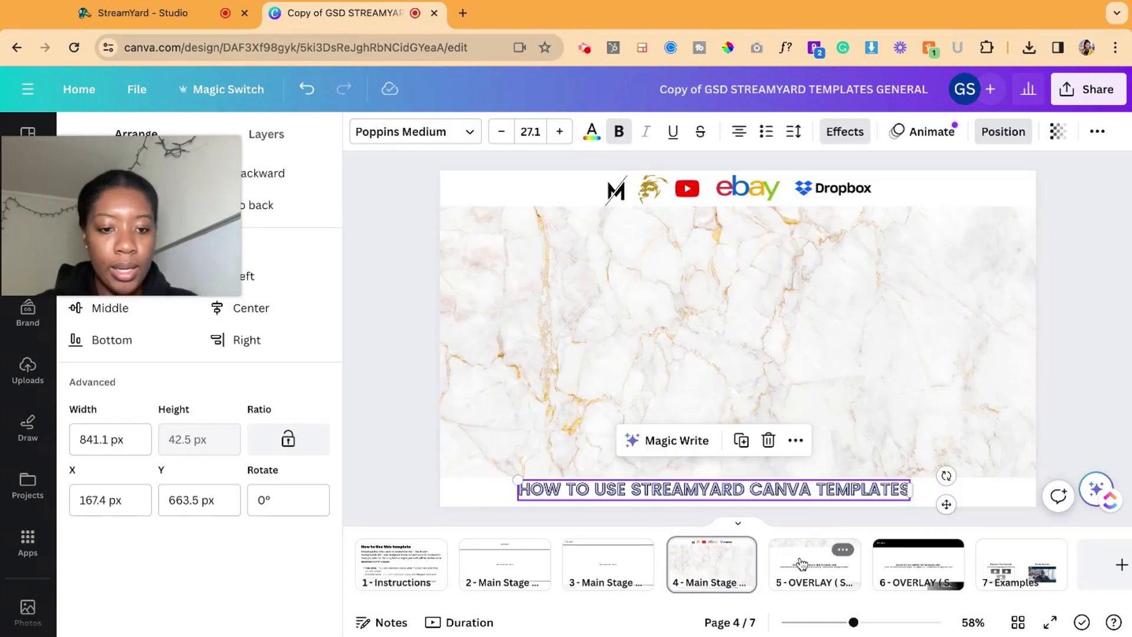
{"action": "key", "text": "ctrl+c"}
{"action": "left_click", "coordinate": [801, 563]}
{"action": "key", "text": "ctrl+v"}
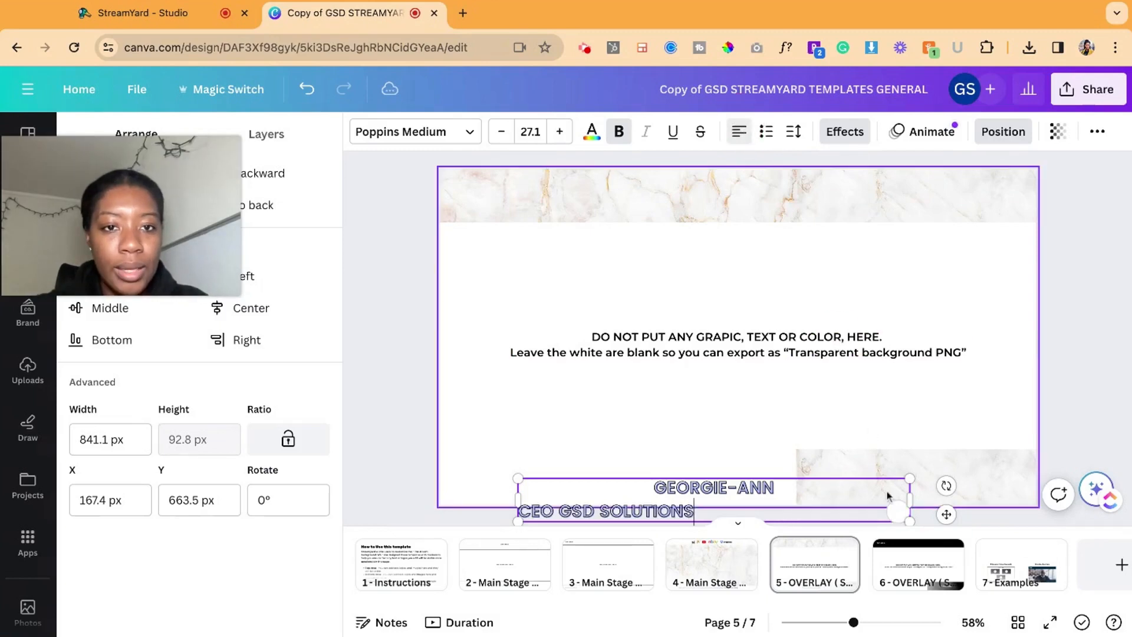
Left-align the speaker name, narrow the name-and-title text box to about 403 px, and place it with the small marble strip in the overlay's lower-left corner.
{"action": "triple_click", "coordinate": [685, 493]}
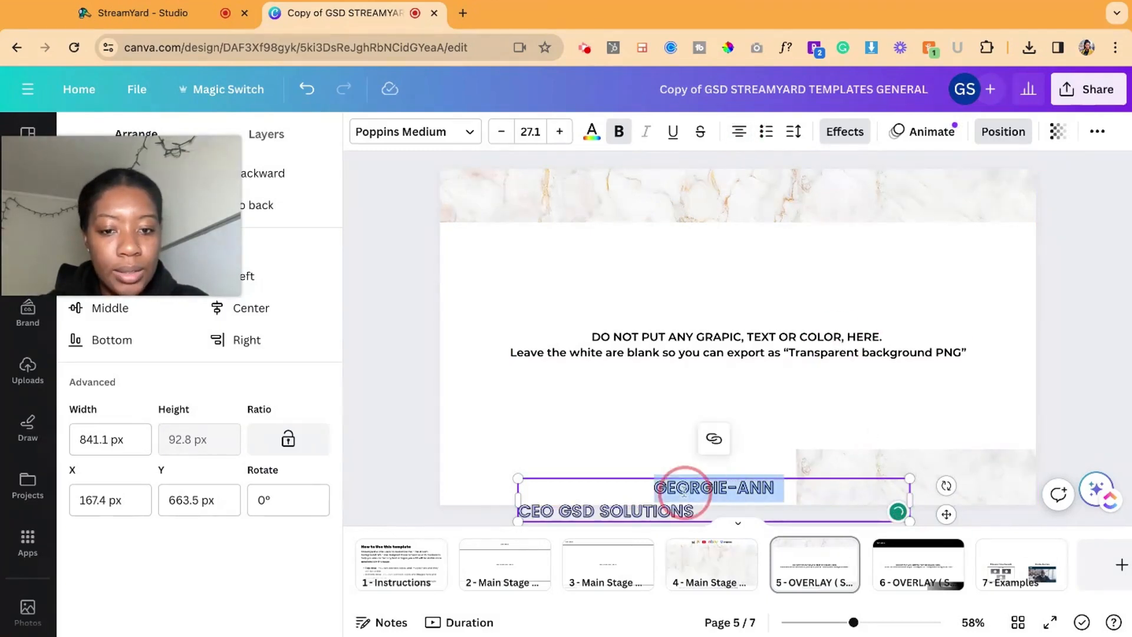
{"action": "left_click", "coordinate": [739, 132]}
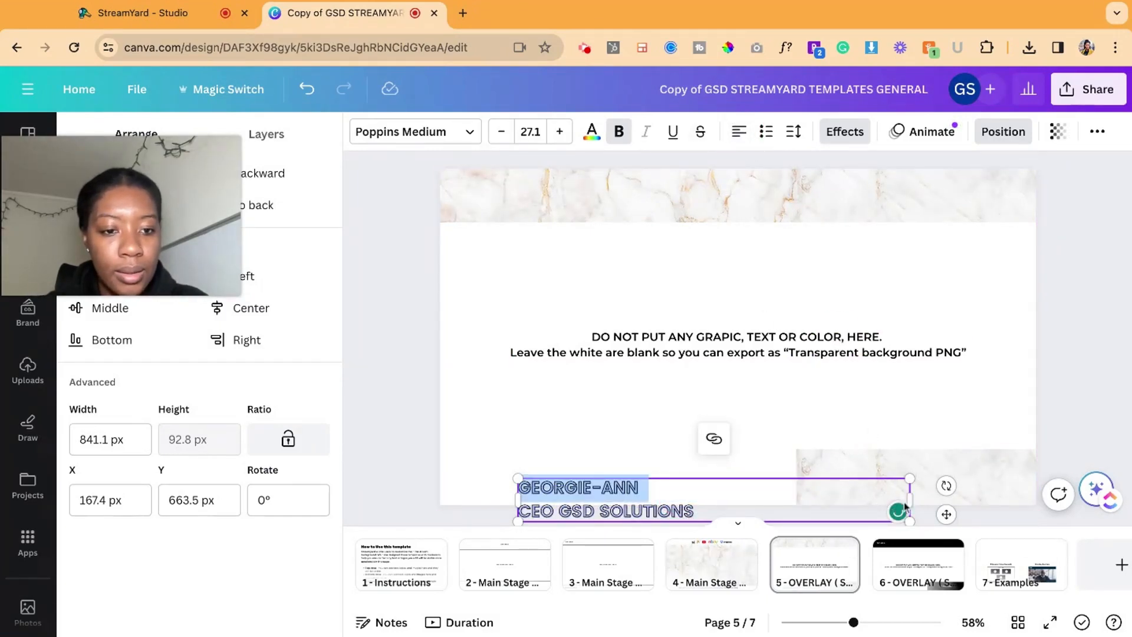
{"action": "left_click_drag", "start_coordinate": [911, 501], "coordinate": [706, 501]}
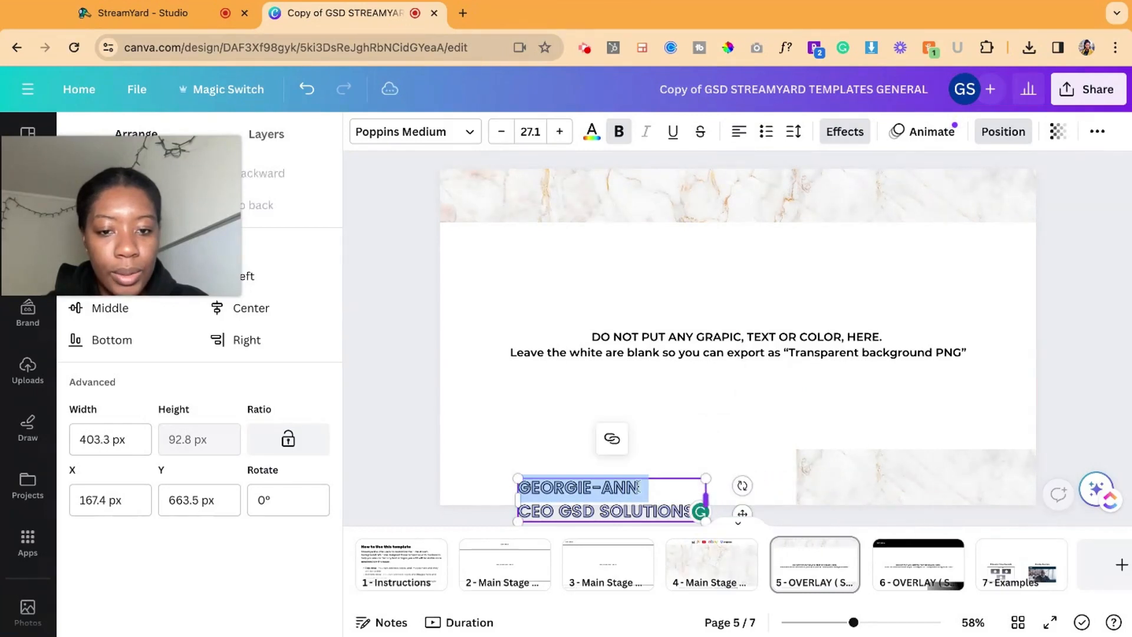
{"action": "left_click_drag", "start_coordinate": [942, 476], "coordinate": [586, 475]}
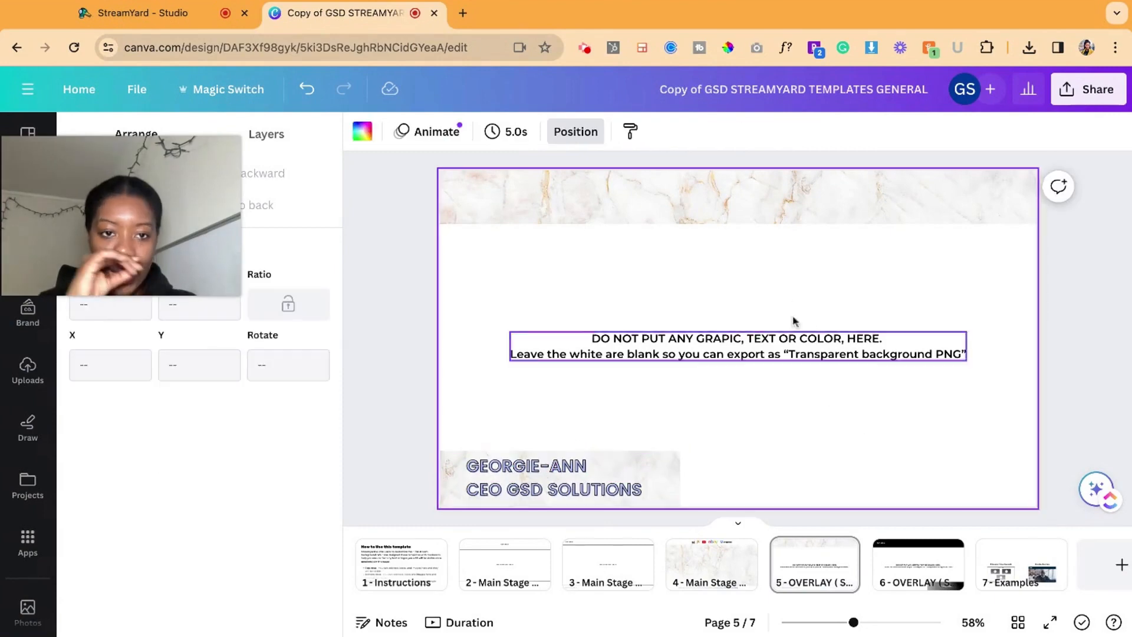
Copy the HOW TO USE STREAMYARD CANVA TEMPLATES title from page 4 to page 5 and enlarge it across the upper marble strip.
{"action": "left_click", "coordinate": [743, 583]}
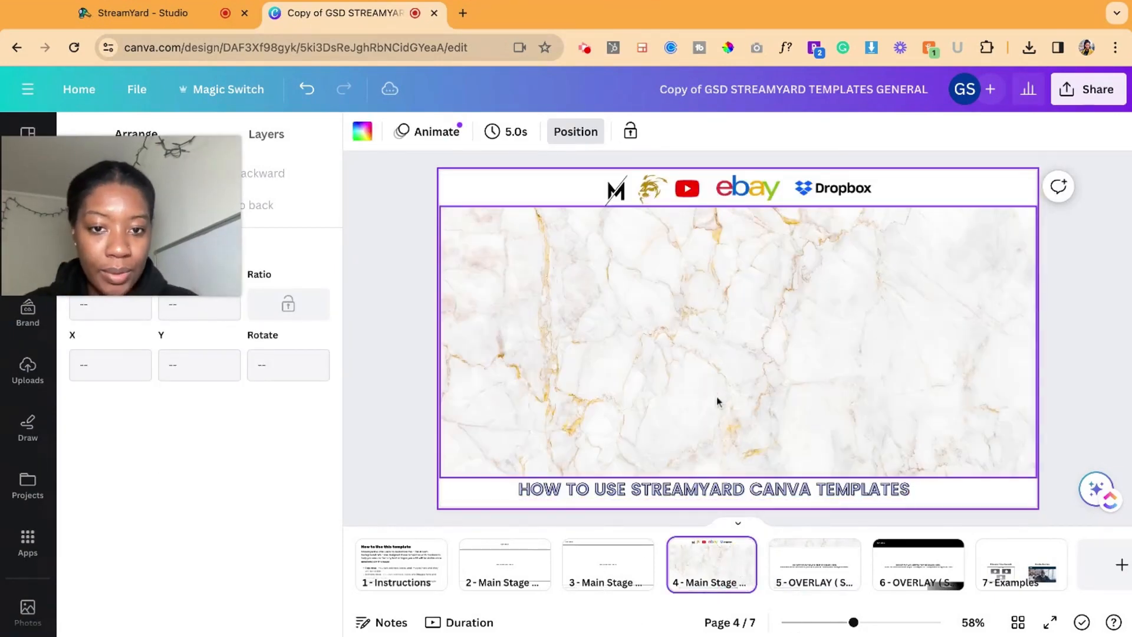
{"action": "left_click", "coordinate": [784, 489]}
{"action": "left_click", "coordinate": [836, 563]}
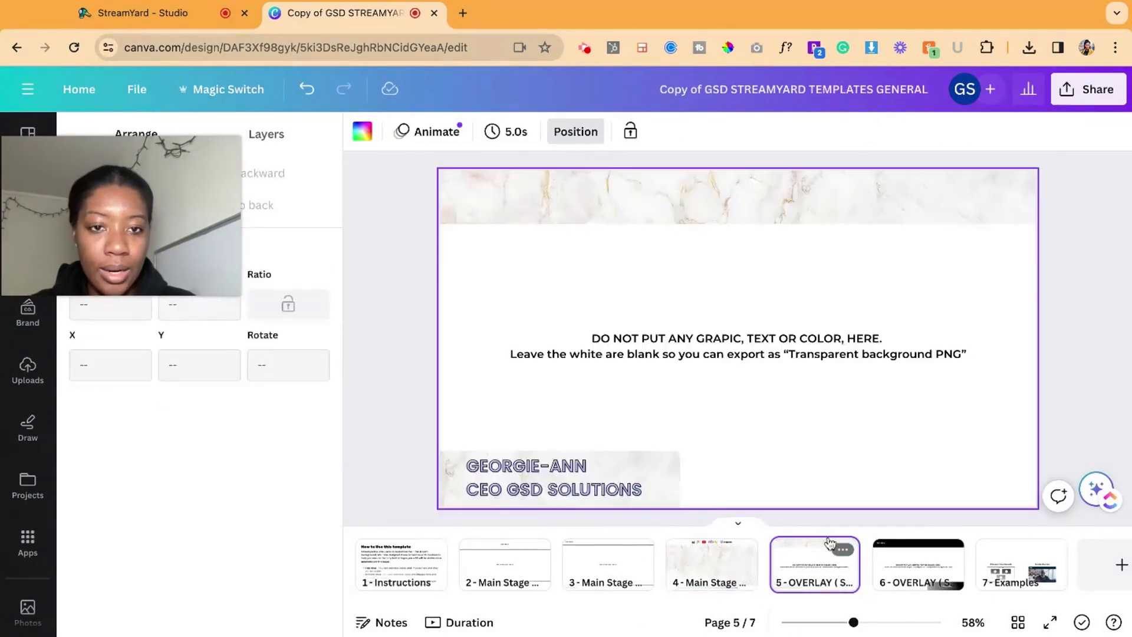
{"action": "key", "text": "ctrl+v"}
{"action": "left_click_drag", "start_coordinate": [853, 496], "coordinate": [1010, 233]}
Delete the "DO NOT PUT ANY GRAPIC, TEXT OR COLOR, HERE" placeholder text from the middle of the overlay.
{"action": "left_click", "coordinate": [1033, 363]}
{"action": "left_click", "coordinate": [885, 349]}
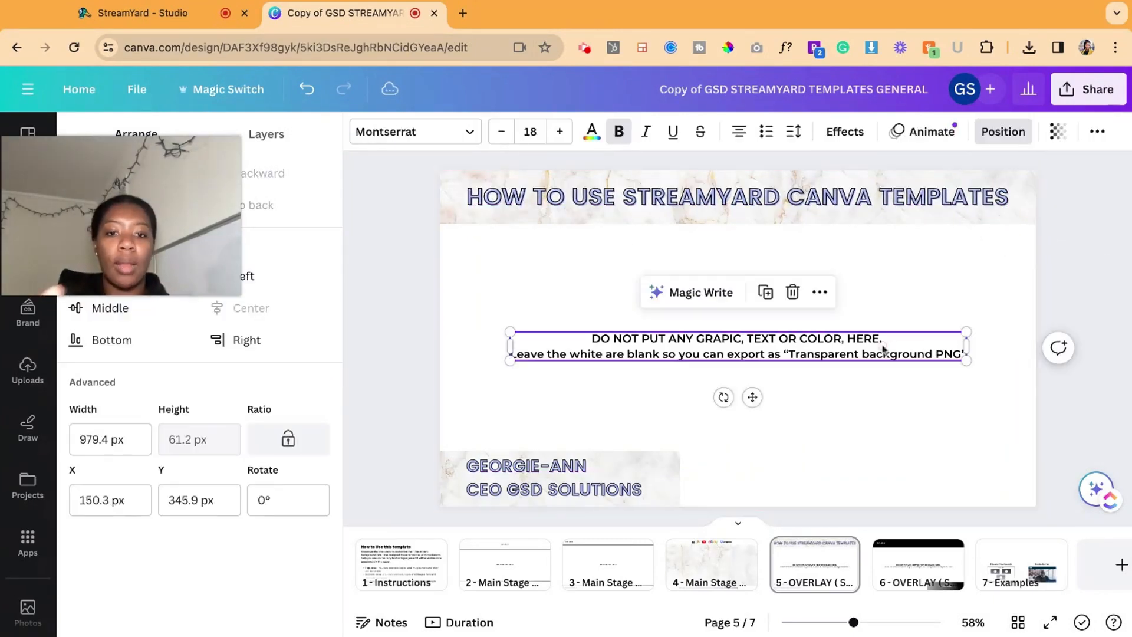
{"action": "key", "text": "Delete"}
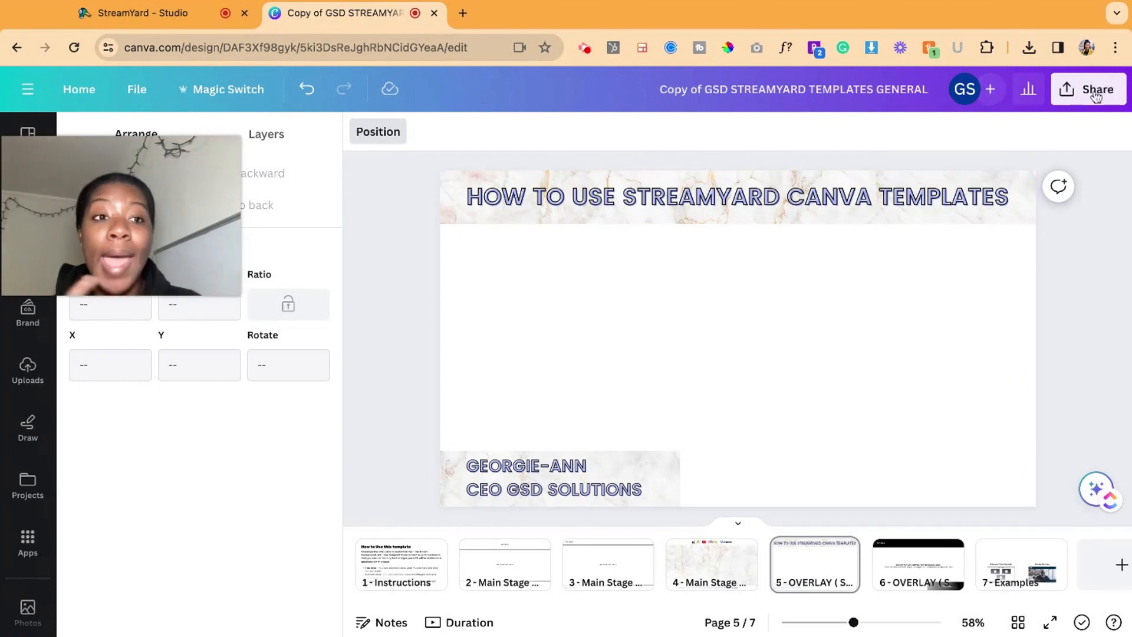
Download only page 5 as a PNG with a transparent background.
{"action": "left_click", "coordinate": [1092, 99]}
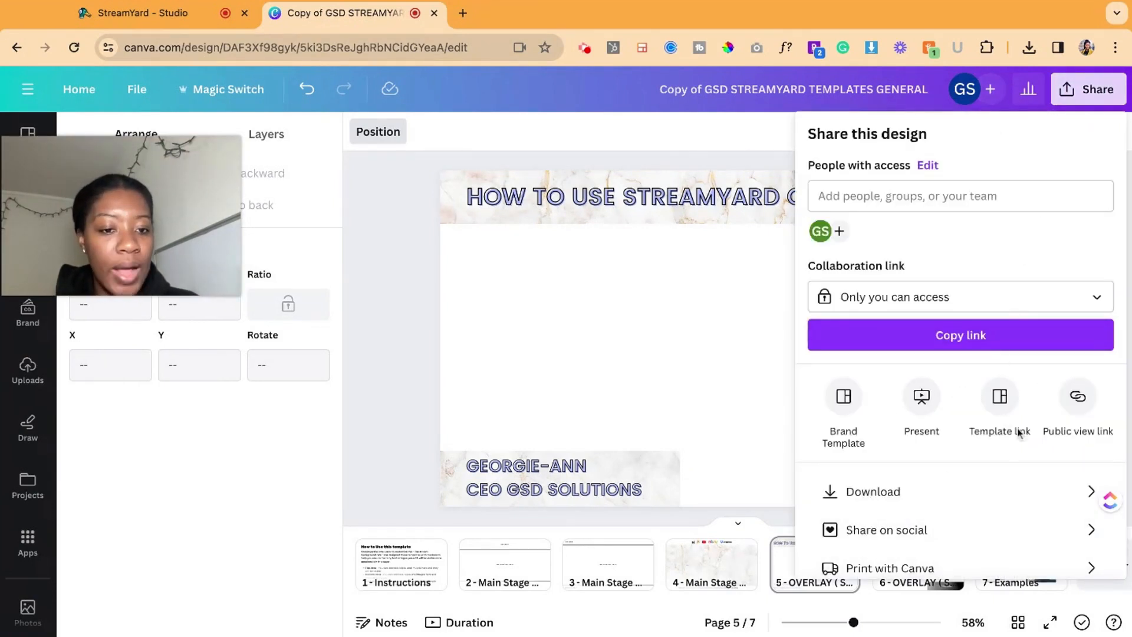
{"action": "left_click", "coordinate": [972, 491]}
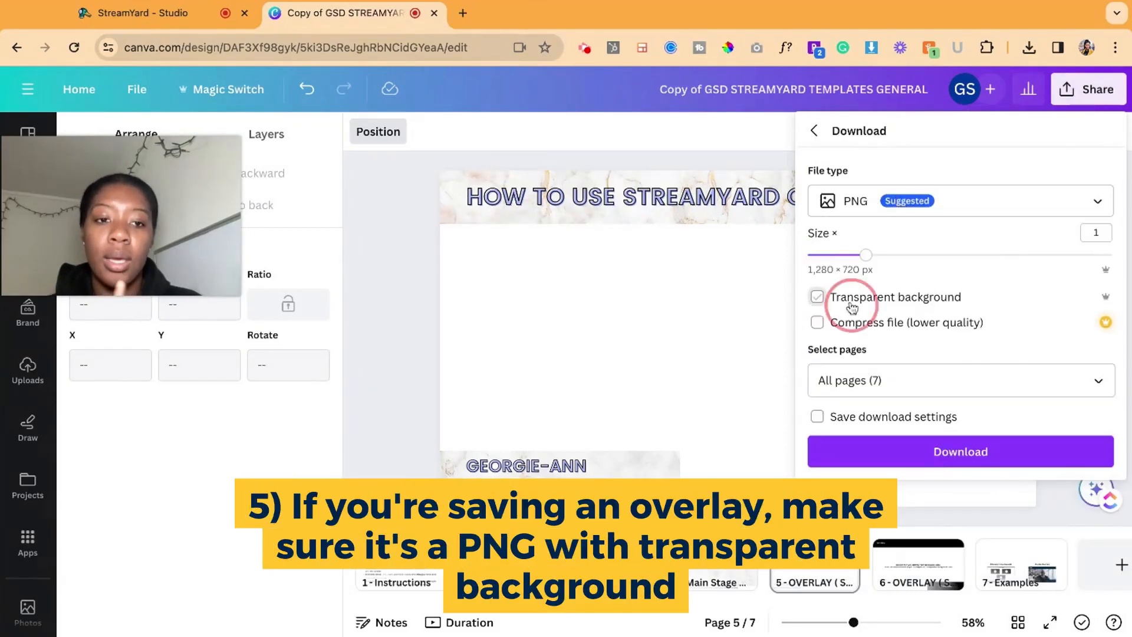
{"action": "left_click", "coordinate": [896, 389]}
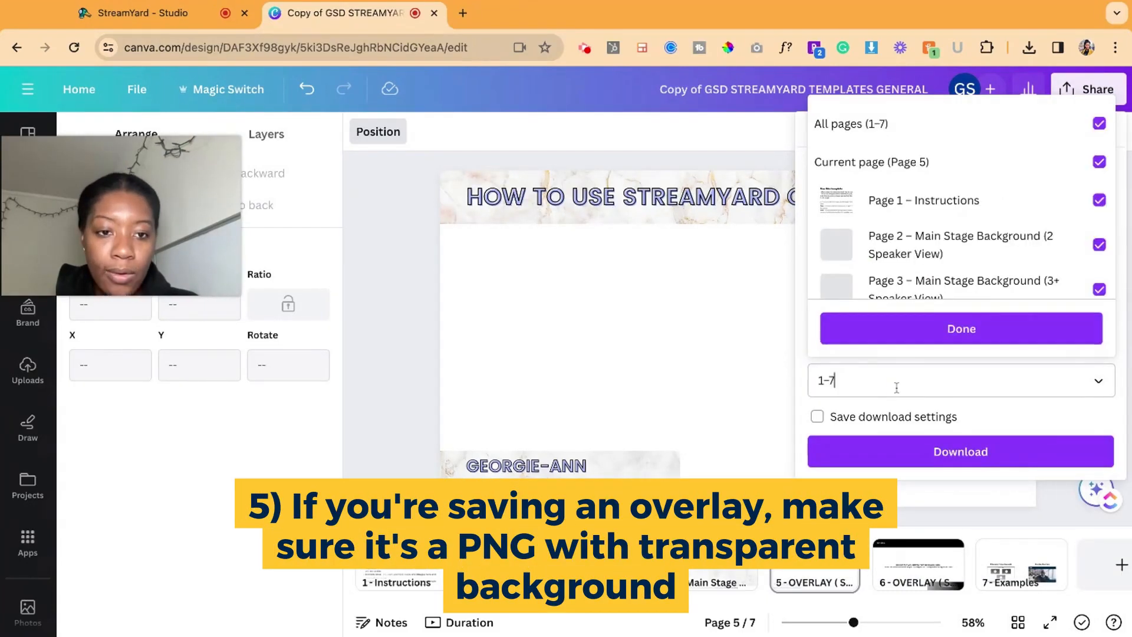
{"action": "left_click", "coordinate": [1099, 123]}
{"action": "left_click", "coordinate": [1099, 162]}
{"action": "left_click", "coordinate": [1029, 332]}
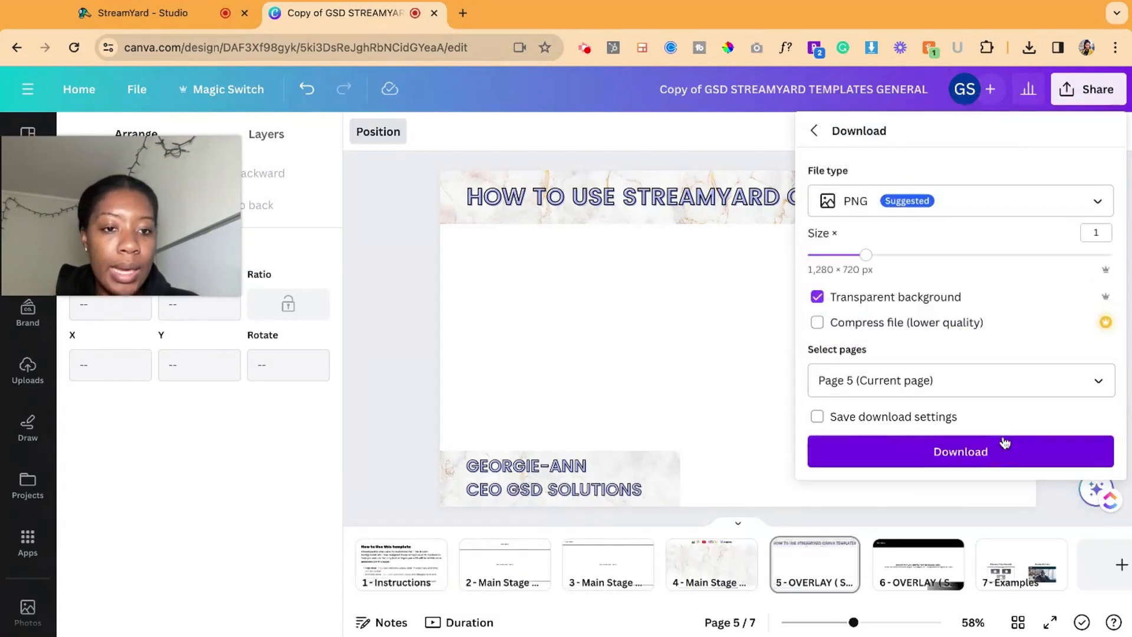
{"action": "left_click", "coordinate": [1004, 448]}
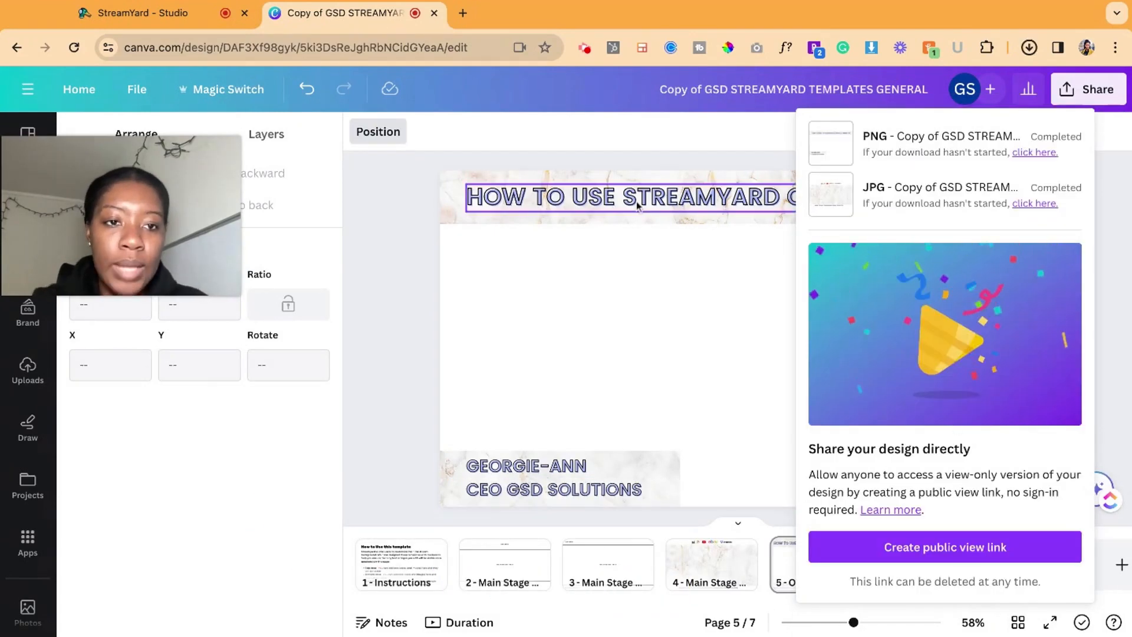
Switch to StreamYard, add the downloaded overlay image to the brand's overlays and show it on the stage.
{"action": "left_click", "coordinate": [184, 23]}
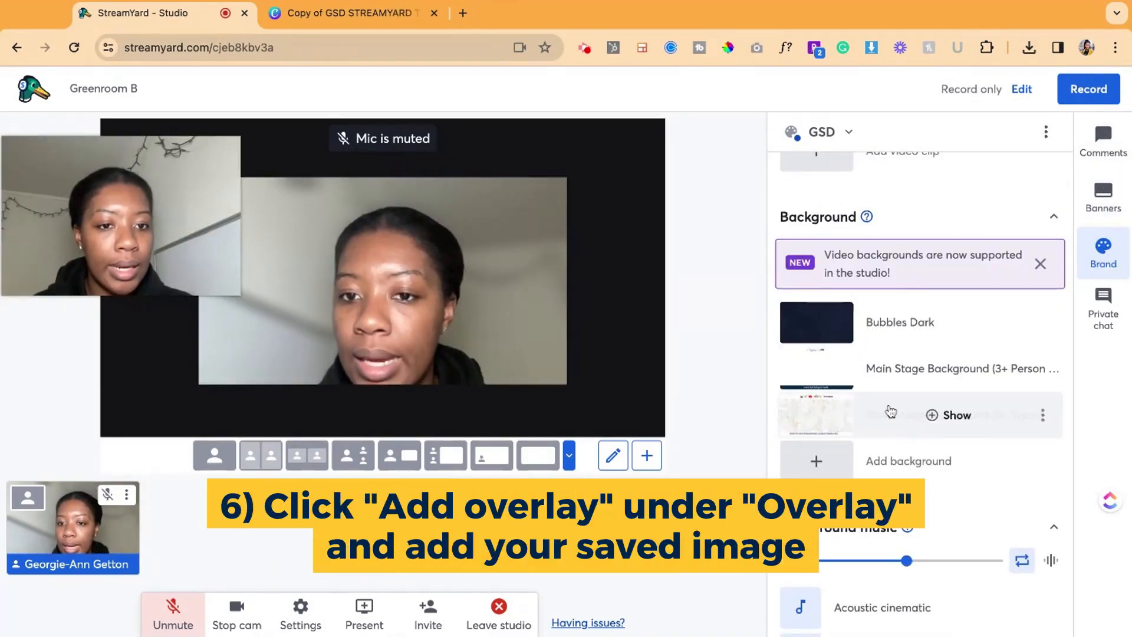
{"action": "scroll", "coordinate": [891, 411], "scroll_direction": "up", "scroll_amount": 7}
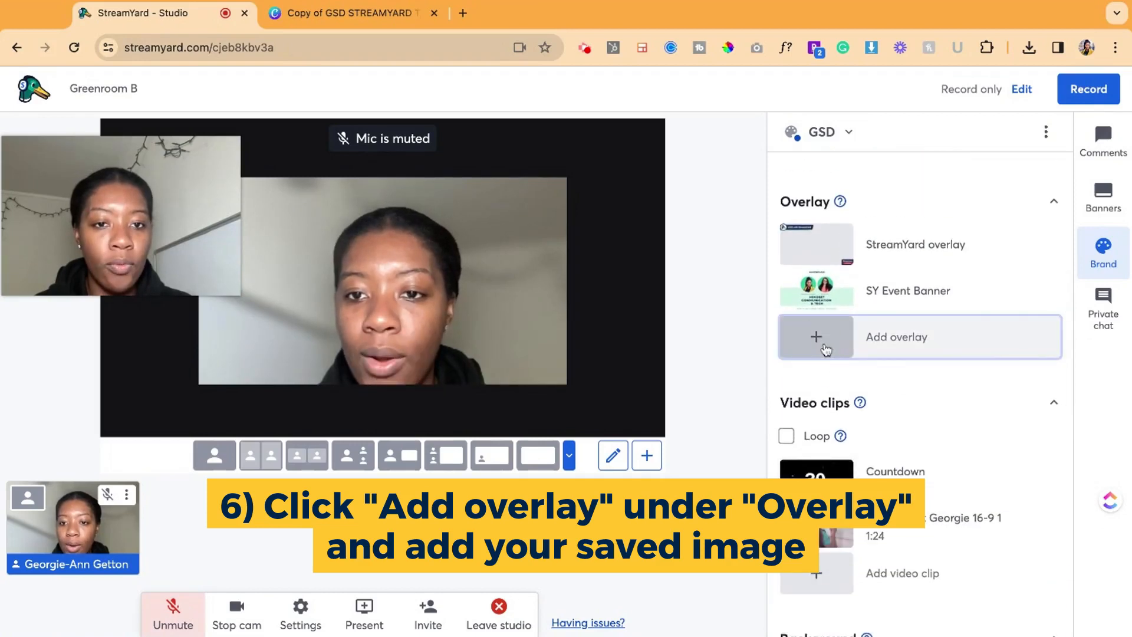
{"action": "left_click", "coordinate": [826, 350]}
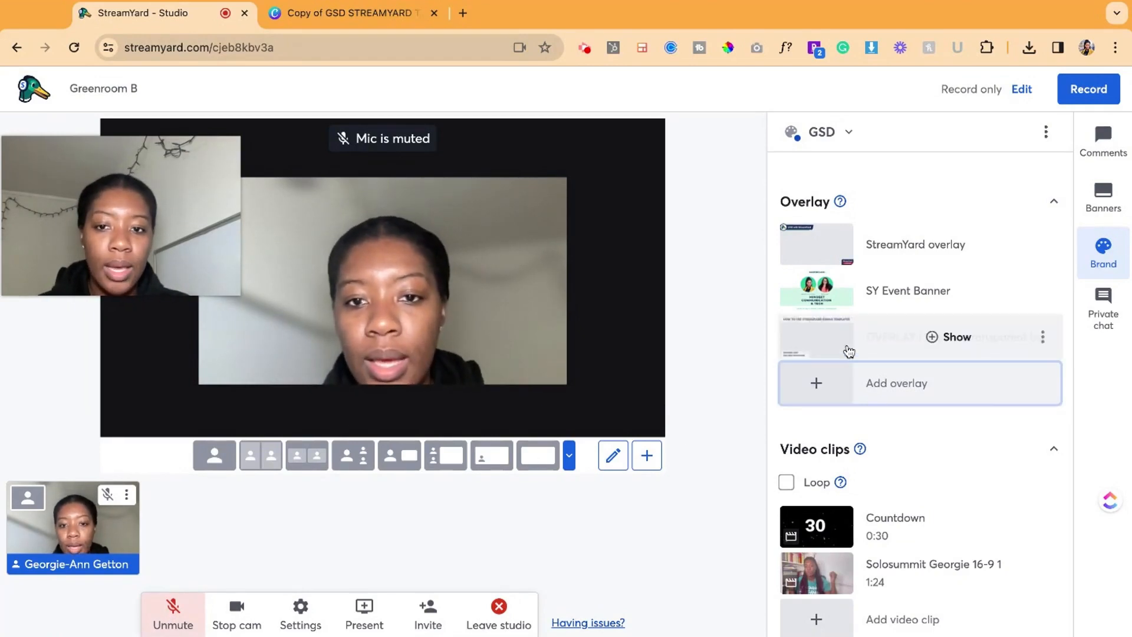
{"action": "left_click", "coordinate": [849, 352]}
Add the Purple Rain background to the brand's backgrounds and hide it from the stage.
{"action": "scroll", "coordinate": [920, 519], "scroll_direction": "down", "scroll_amount": 8}
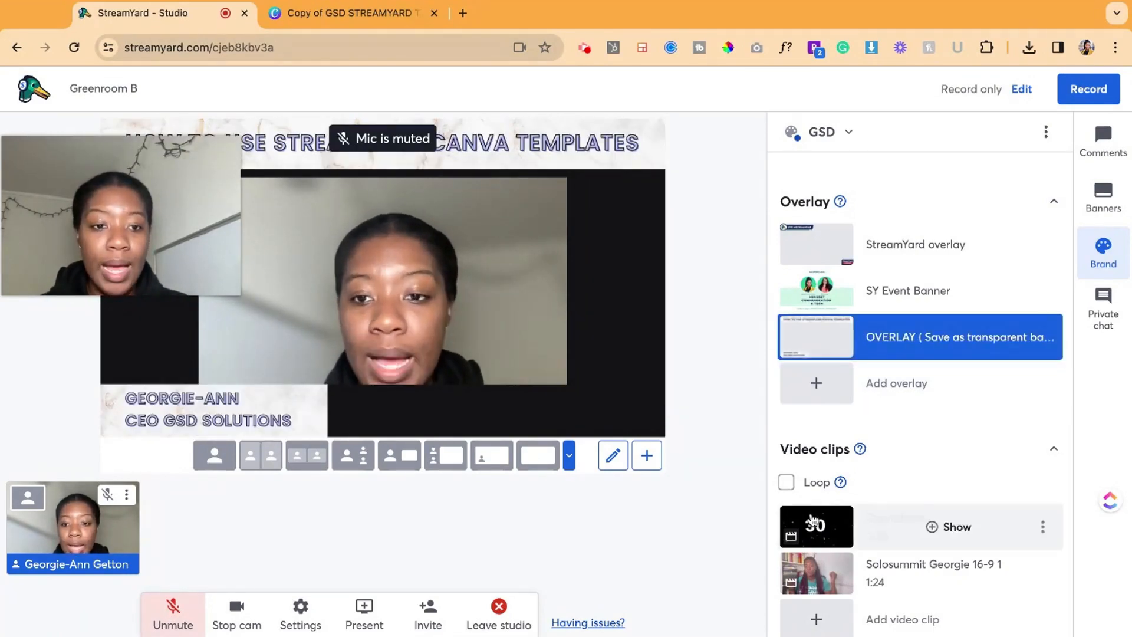
{"action": "left_click", "coordinate": [920, 460]}
{"action": "mouse_move", "coordinate": [879, 471]}
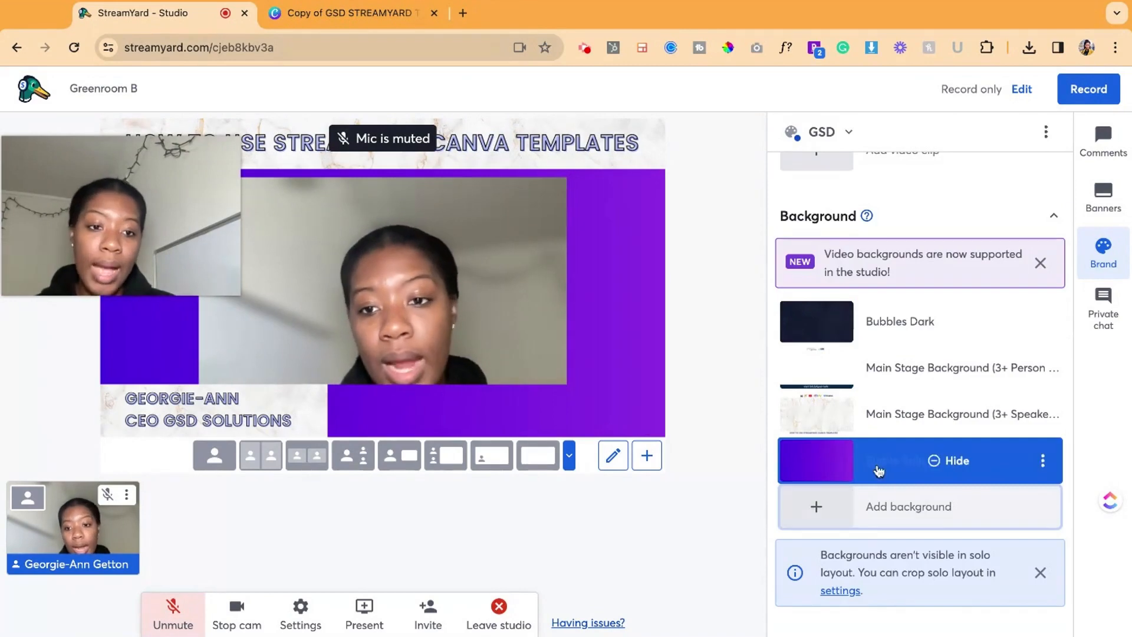
{"action": "left_click", "coordinate": [966, 469]}
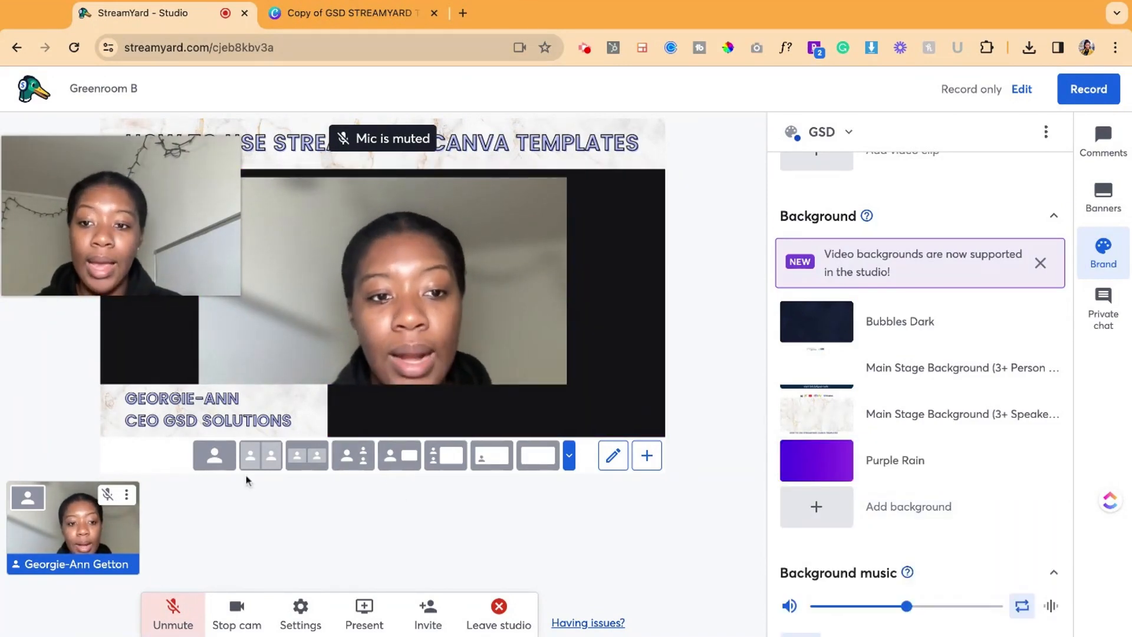
Switch the stage to the solo layout and turn off the camera.
{"action": "left_click", "coordinate": [216, 459]}
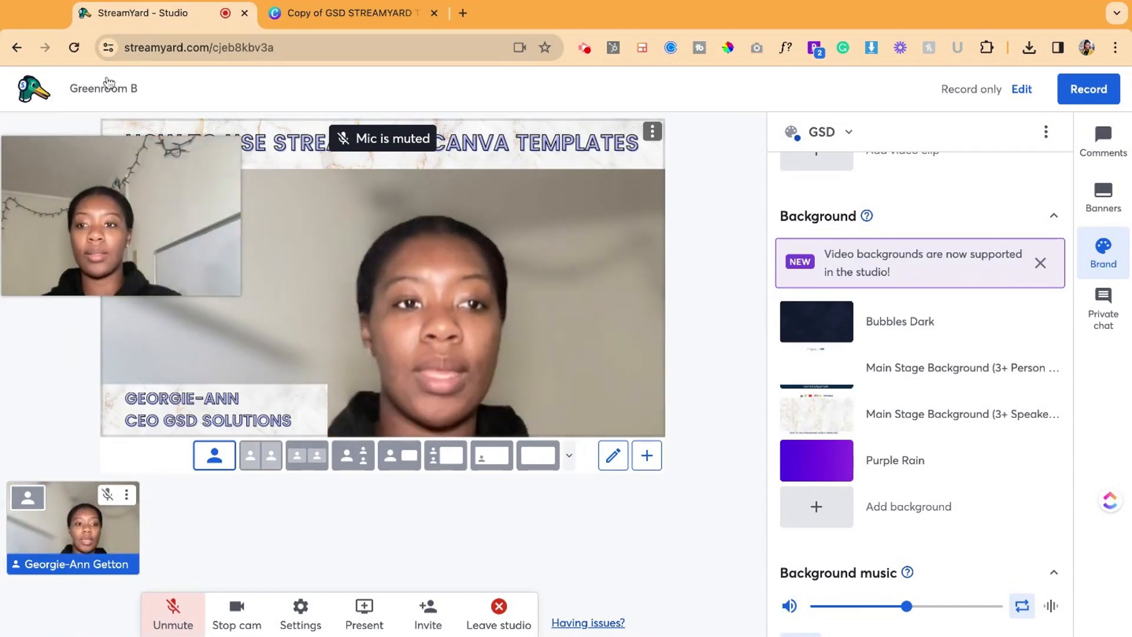
{"action": "left_click_drag", "start_coordinate": [85, 195], "coordinate": [948, 162]}
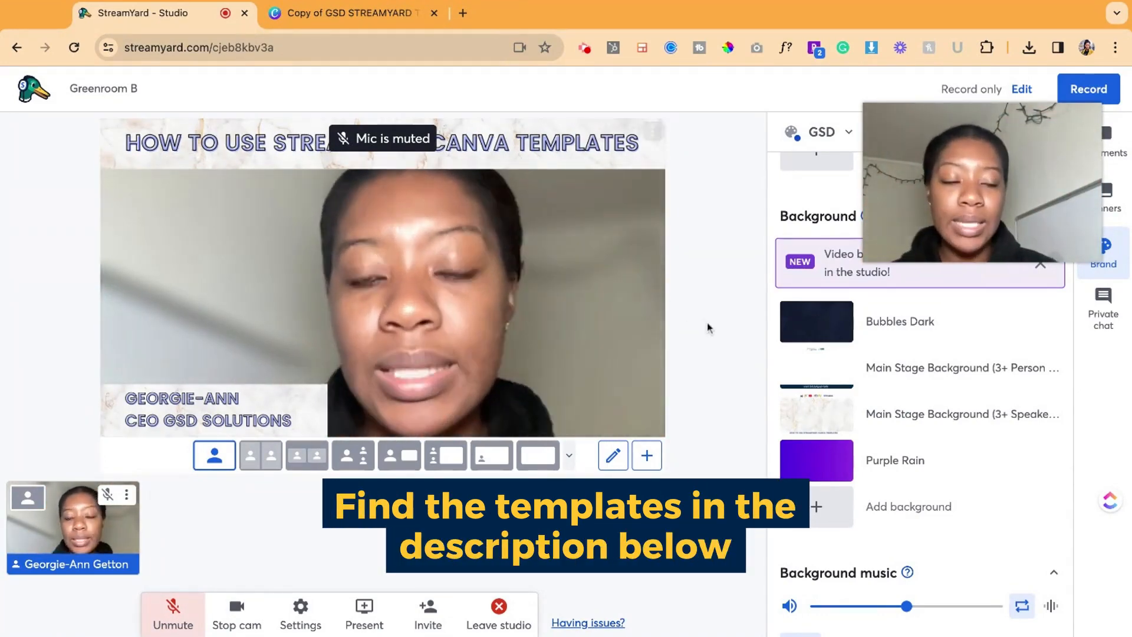
{"action": "mouse_move", "coordinate": [791, 367]}
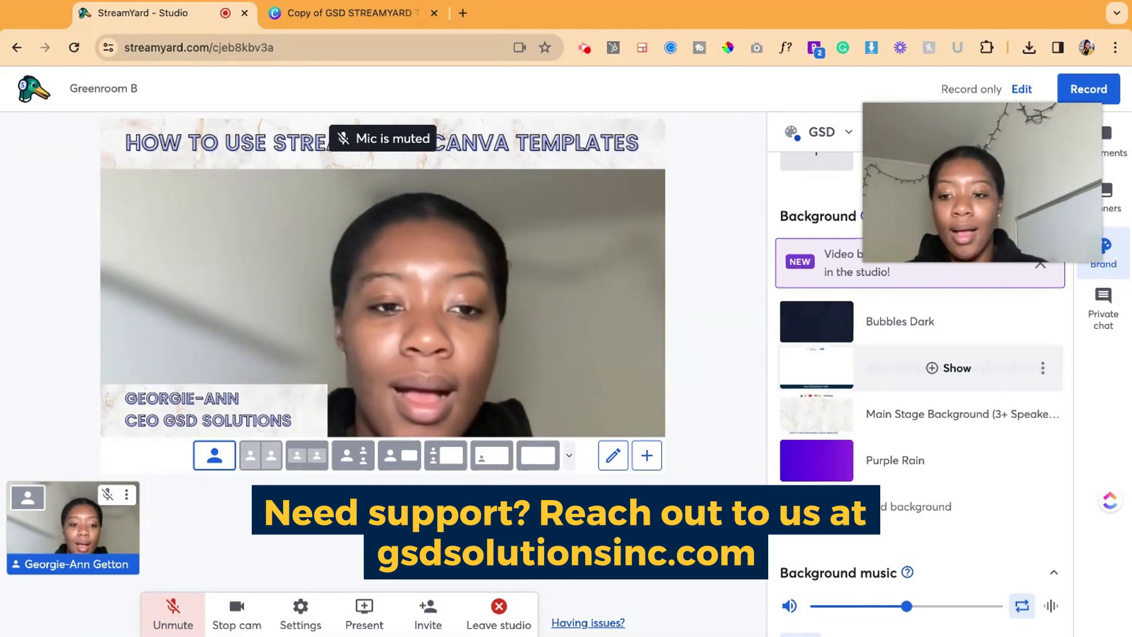
{"action": "left_click", "coordinate": [239, 615]}
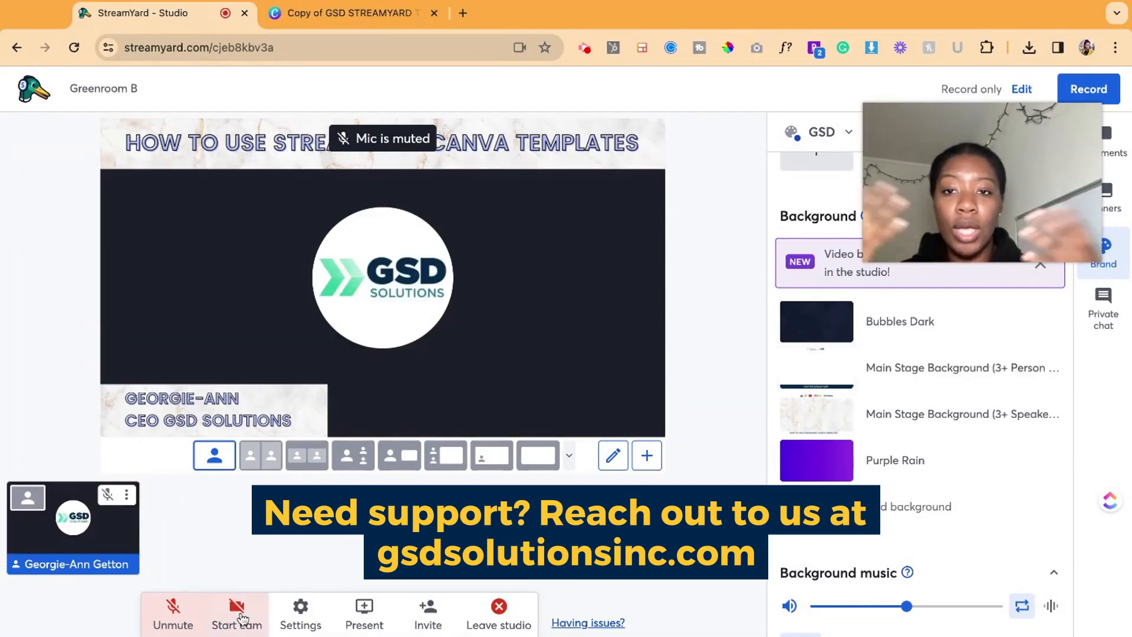